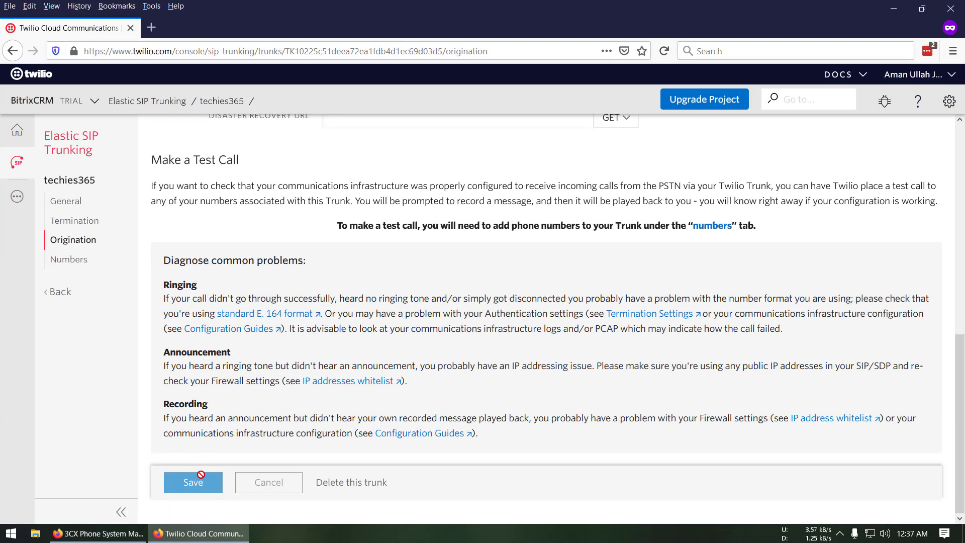
Add the account's existing Twilio phone number to the techies365 trunk's Numbers list
{"action": "left_click", "coordinate": [100, 266]}
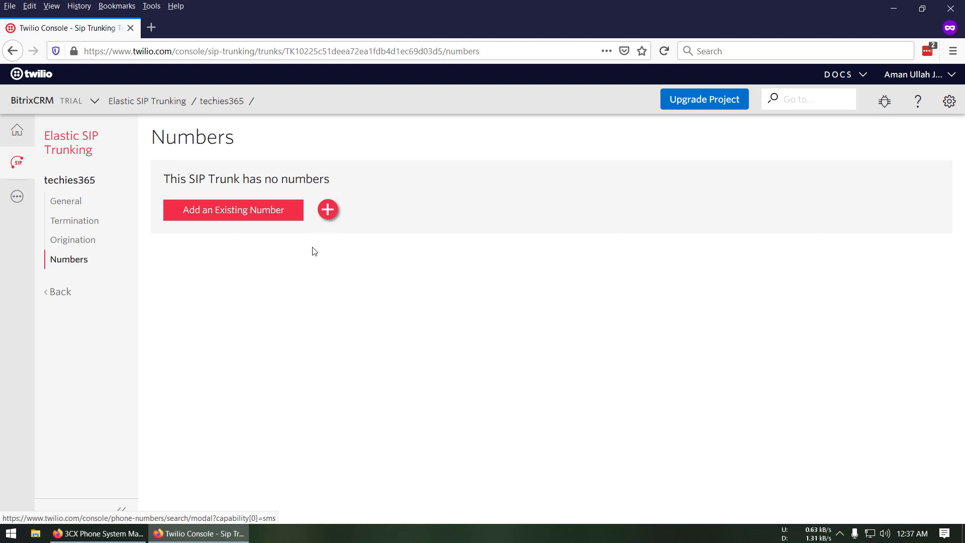
{"action": "left_click", "coordinate": [225, 214]}
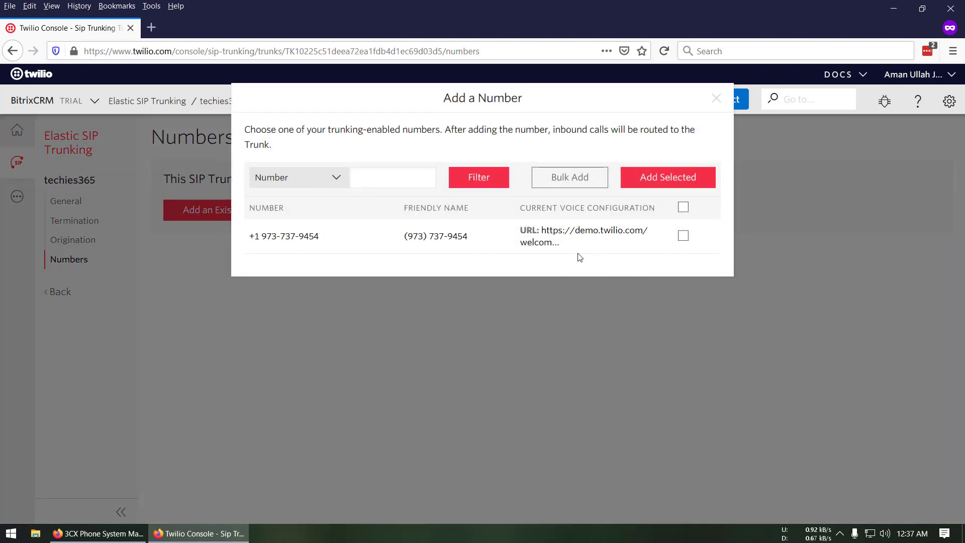
{"action": "left_click", "coordinate": [683, 237]}
{"action": "left_click", "coordinate": [682, 186]}
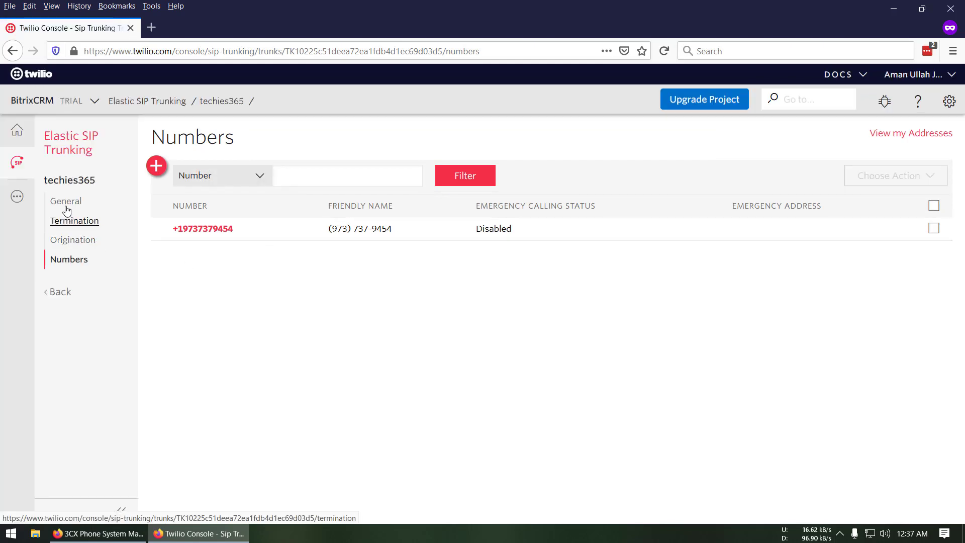
Open the trunk's Termination settings and copy the pstn.twilio.com suffix into the search box
{"action": "left_click", "coordinate": [69, 182]}
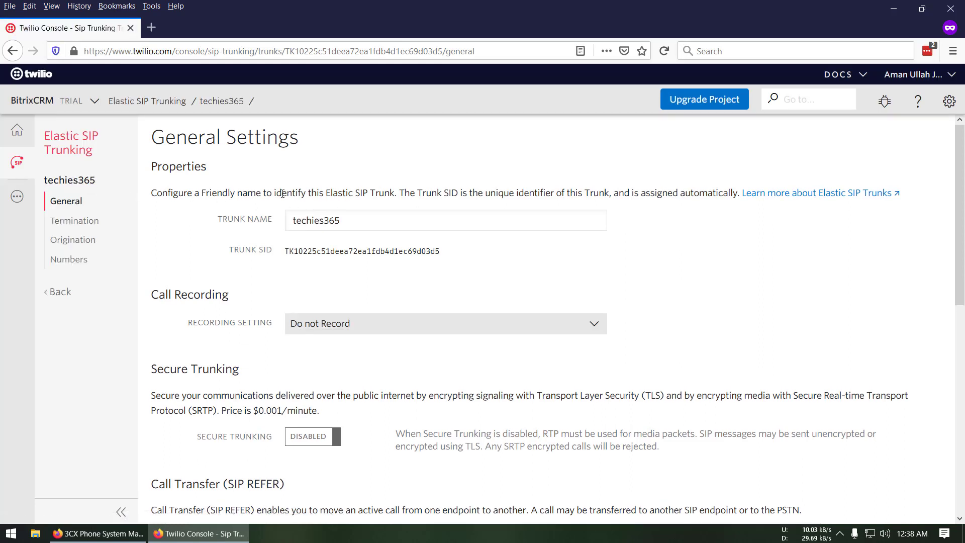
{"action": "left_click", "coordinate": [90, 230]}
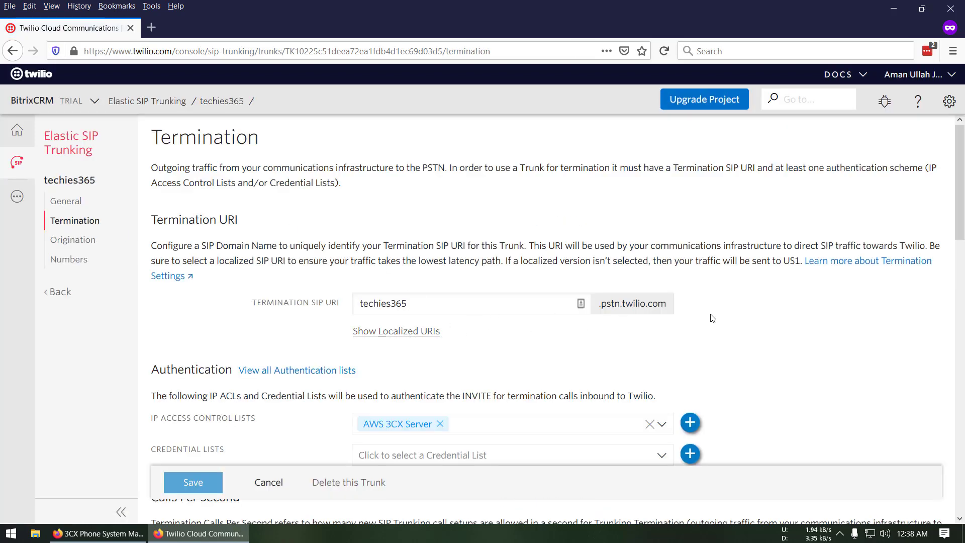
{"action": "left_click_drag", "start_coordinate": [692, 307], "coordinate": [489, 305]}
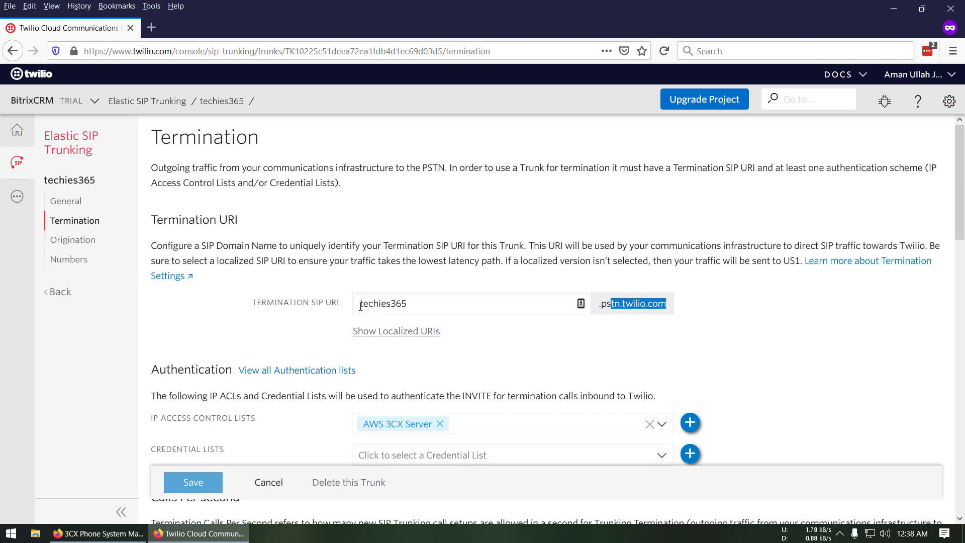
{"action": "left_click_drag", "start_coordinate": [672, 307], "coordinate": [599, 309]}
{"action": "left_click", "coordinate": [808, 99]}
{"action": "type", "text": ".pstn.twilio.com"}
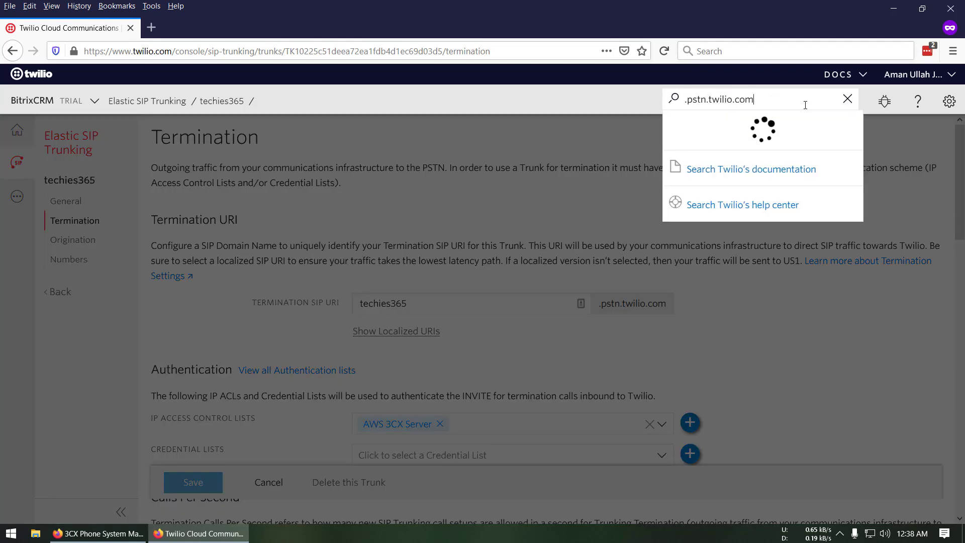
Prefix the techies365 subdomain to form and copy the full URI techies365.pstn.twilio.com
{"action": "left_click", "coordinate": [473, 311]}
{"action": "key", "text": "ctrl+a"}
{"action": "key", "text": "ctrl+c"}
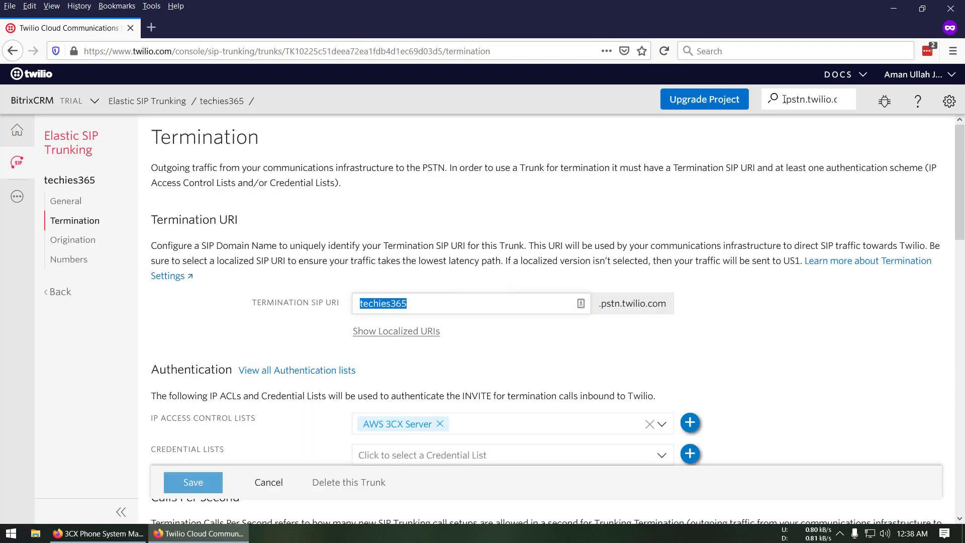
{"action": "left_click", "coordinate": [784, 99]}
{"action": "key", "text": "ctrl+v"}
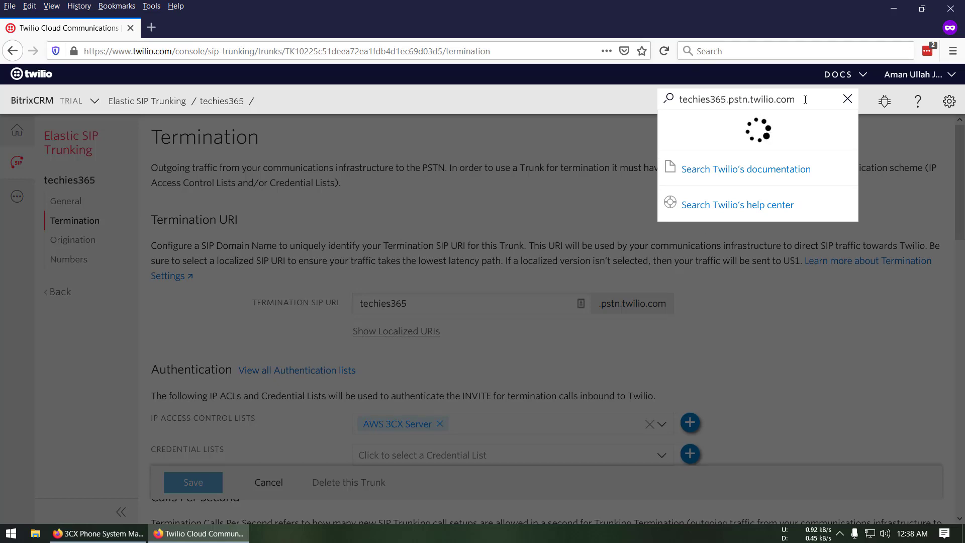
{"action": "key", "text": "ctrl+a"}
{"action": "left_click", "coordinate": [908, 318]}
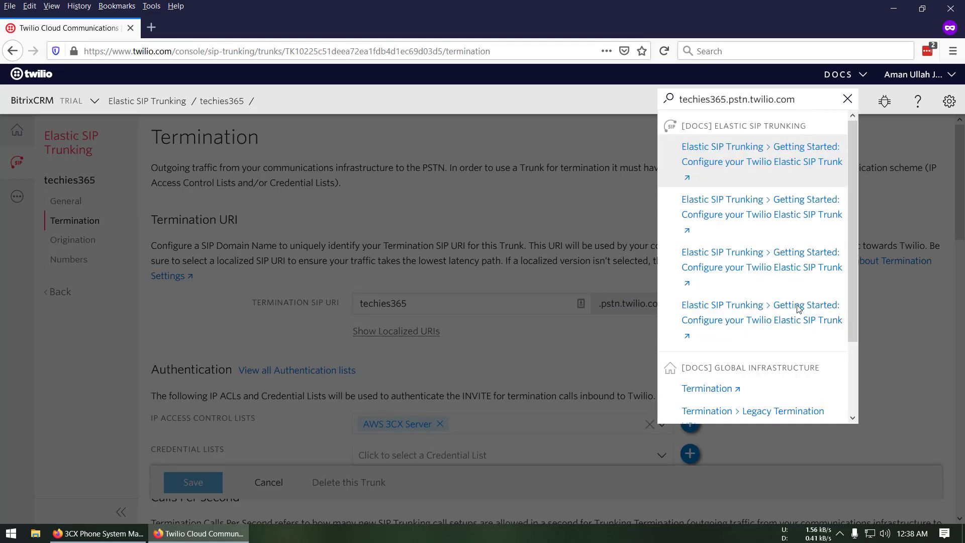
{"action": "key", "text": "End"}
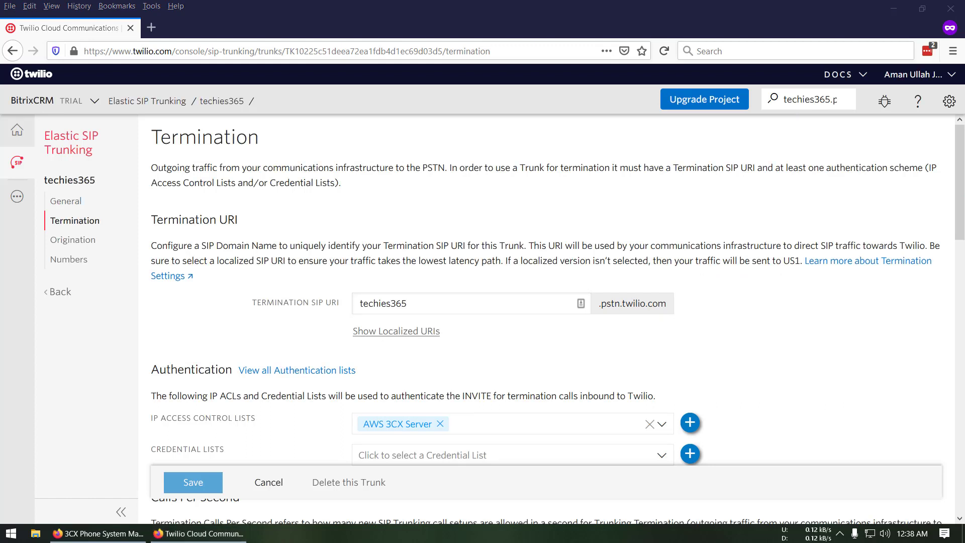
{"action": "left_click", "coordinate": [772, 370]}
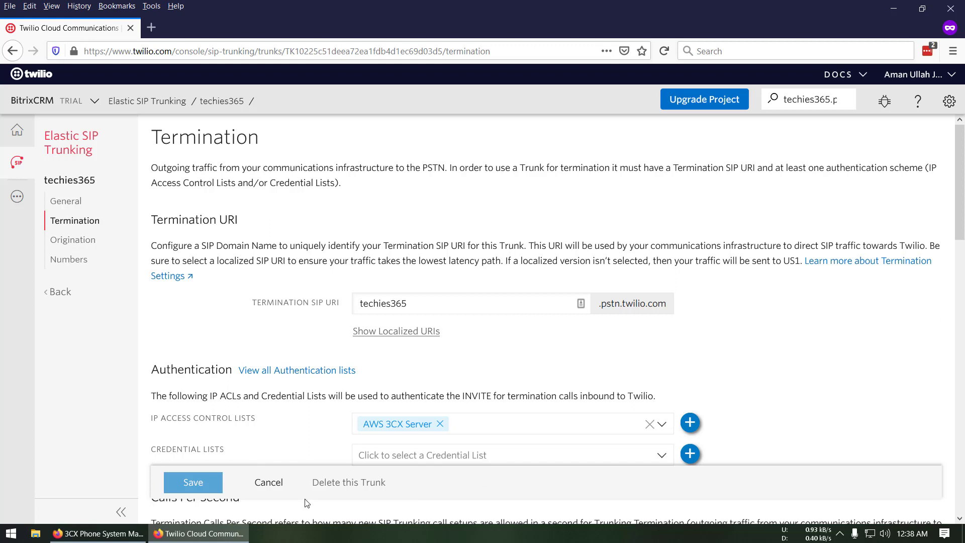
In the 3CX console, start a new SIP trunk from the SIP Trunks page
{"action": "left_click", "coordinate": [98, 533]}
{"action": "left_click", "coordinate": [470, 343]}
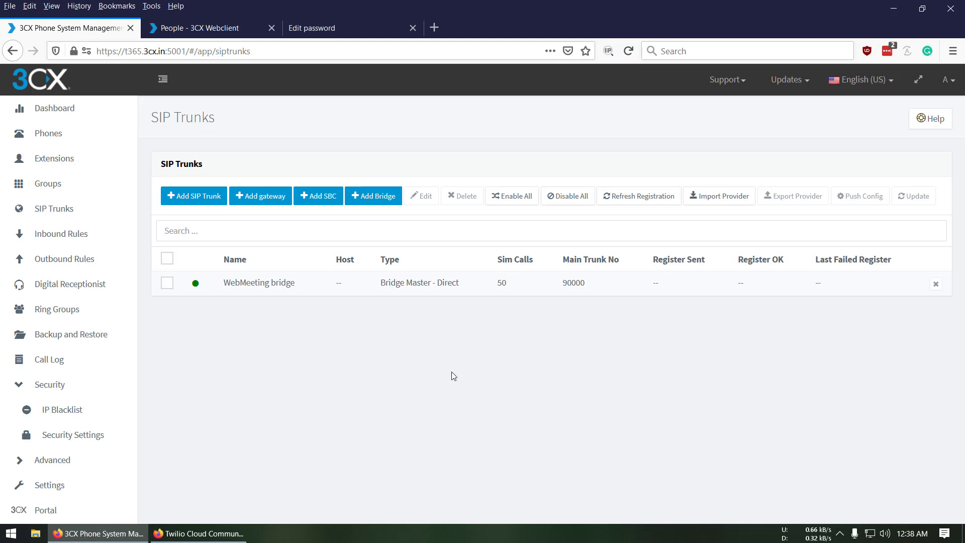
{"action": "left_click", "coordinate": [70, 115]}
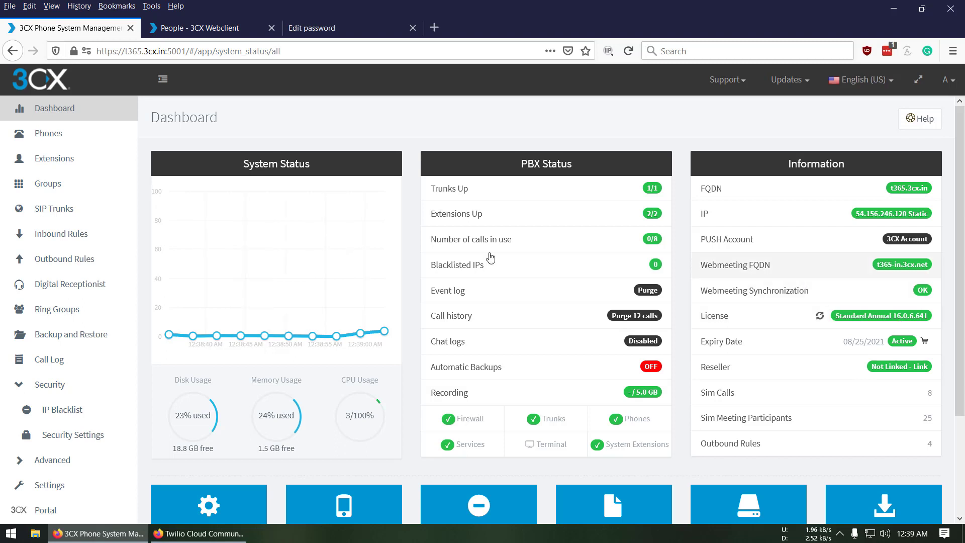
{"action": "left_click", "coordinate": [59, 219]}
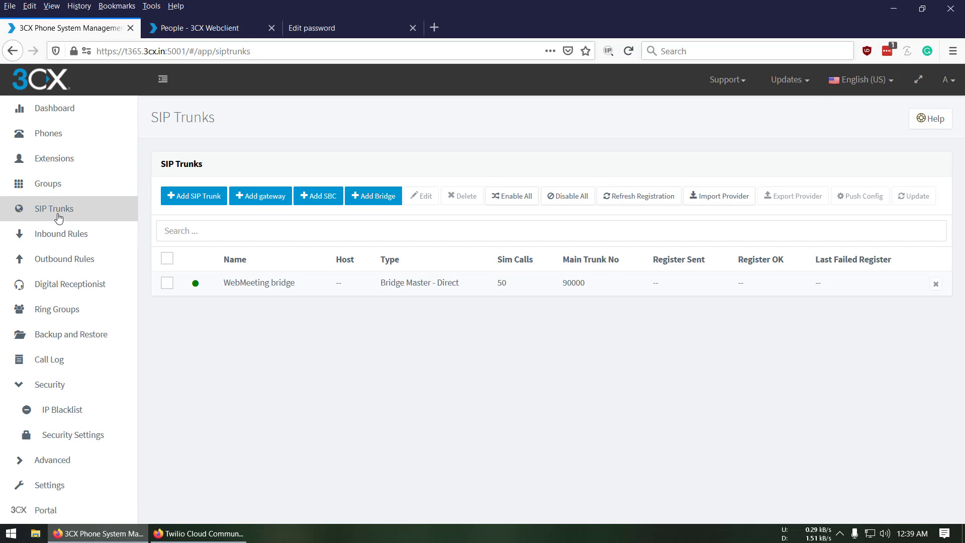
{"action": "left_click", "coordinate": [194, 207]}
Set the new trunk's country to Worldwide and its provider to Twilio
{"action": "left_click", "coordinate": [345, 155]}
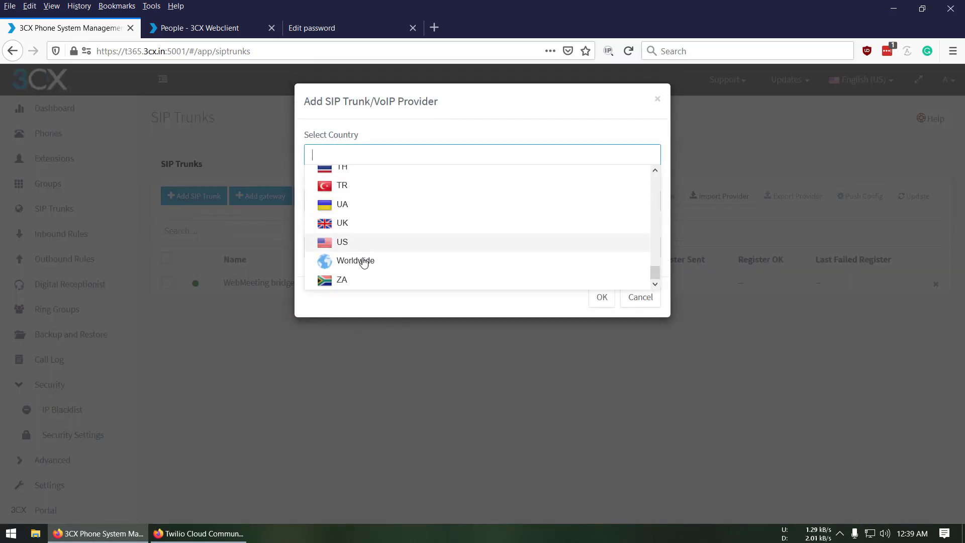
{"action": "left_click", "coordinate": [355, 270]}
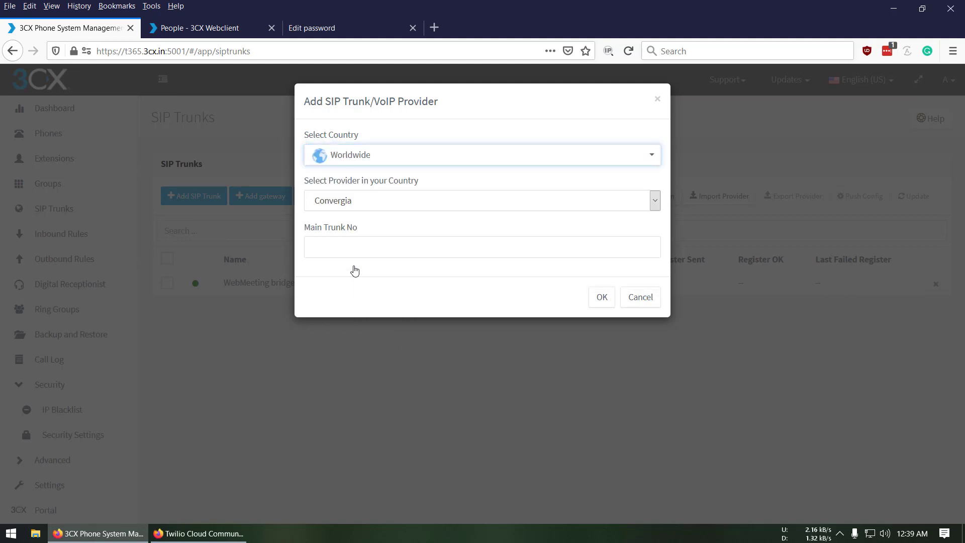
{"action": "left_click", "coordinate": [366, 204]}
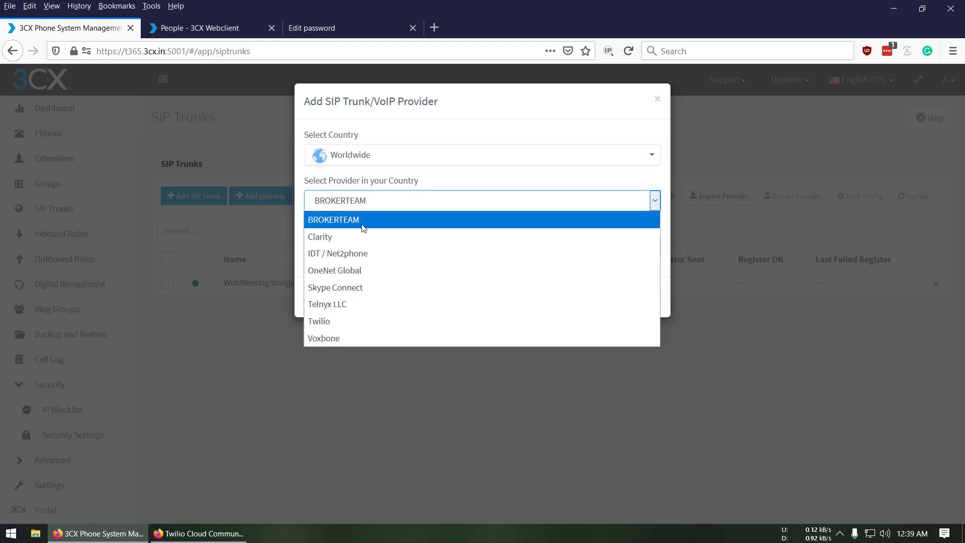
{"action": "left_click", "coordinate": [331, 322]}
Copy the number from Twilio's Numbers page and paste it as the Main Trunk No
{"action": "left_click", "coordinate": [377, 240]}
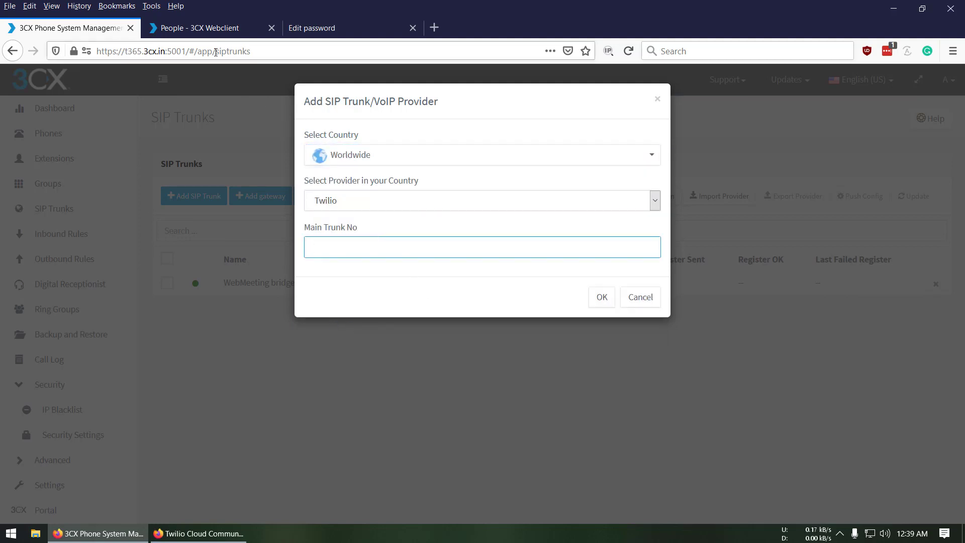
{"action": "left_click", "coordinate": [156, 533]}
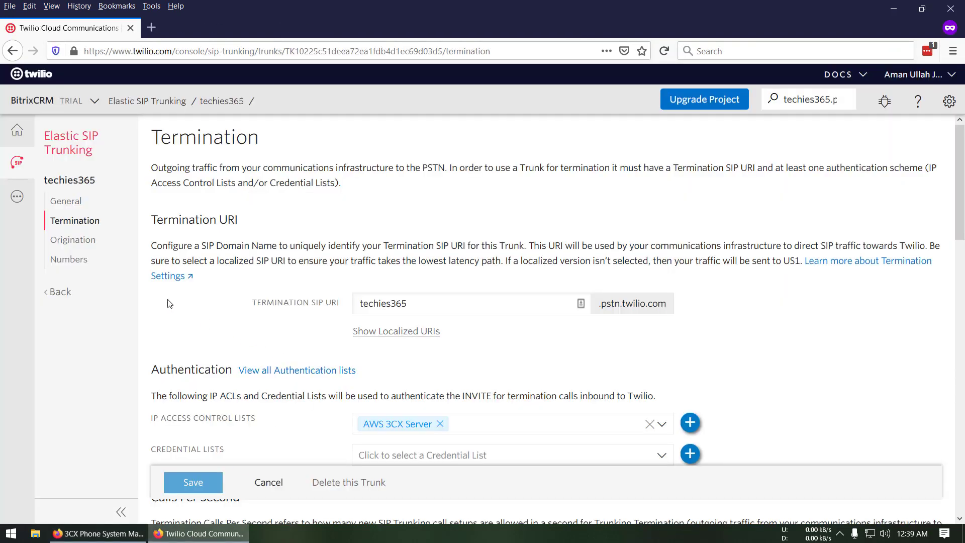
{"action": "left_click", "coordinate": [71, 260]}
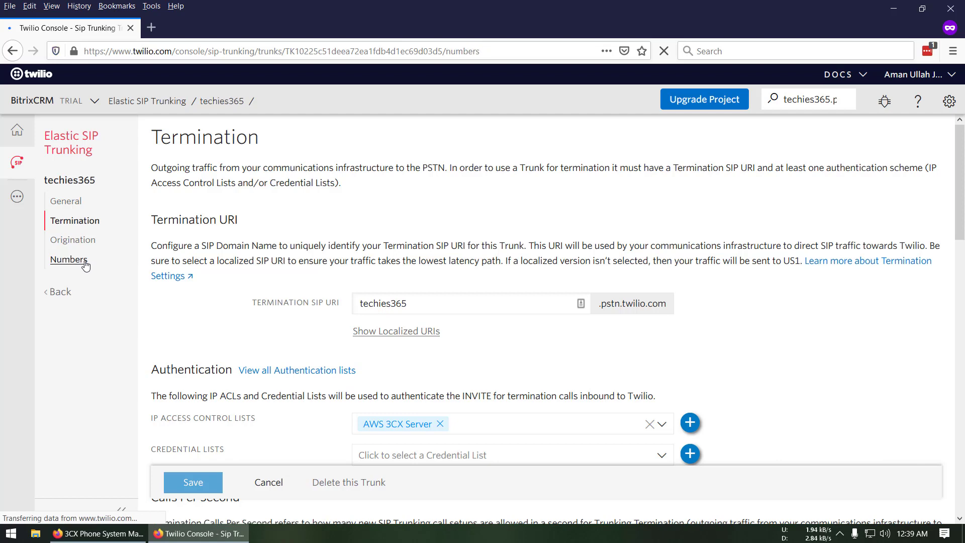
{"action": "left_click_drag", "start_coordinate": [250, 224], "coordinate": [170, 225]}
{"action": "key", "text": "ctrl+c"}
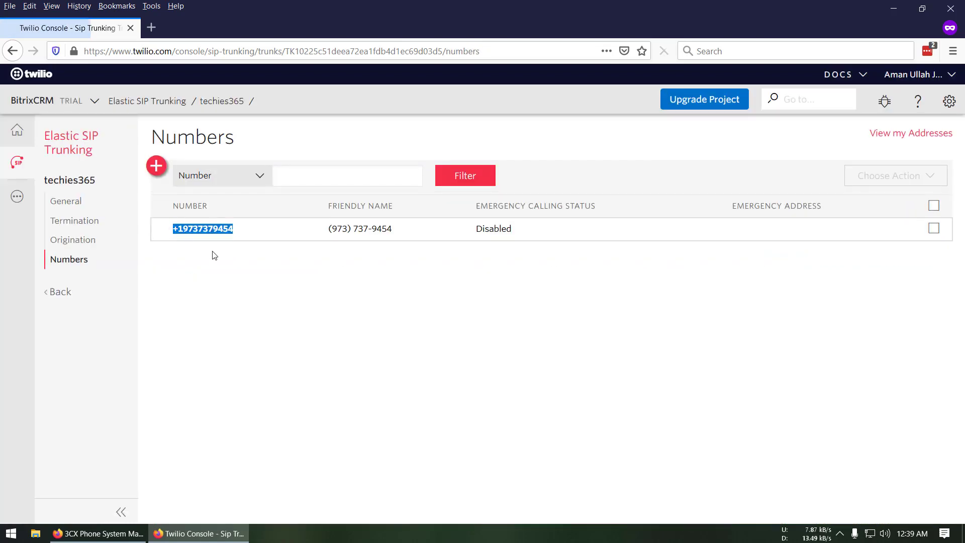
{"action": "left_click", "coordinate": [113, 532]}
{"action": "left_click", "coordinate": [374, 247]}
{"action": "key", "text": "ctrl+v"}
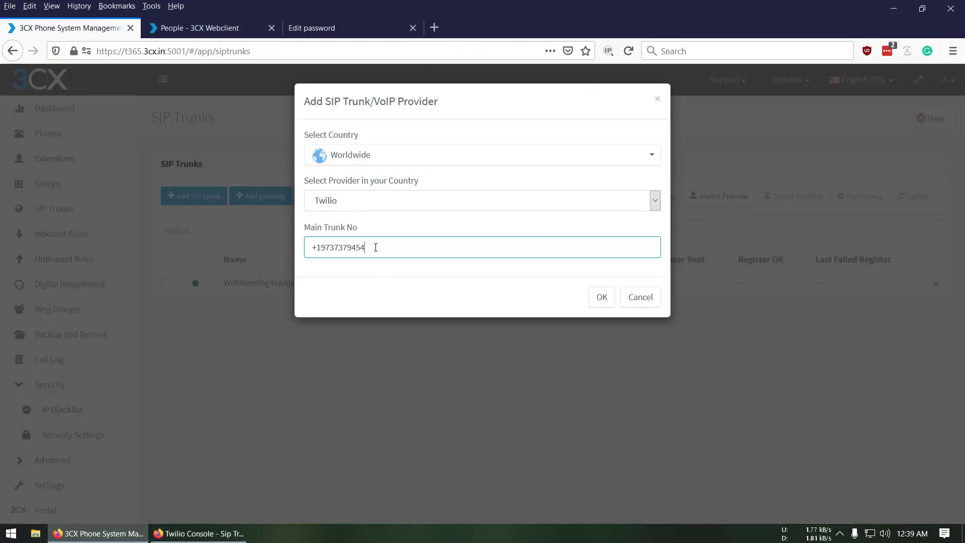
{"action": "left_click_drag", "start_coordinate": [312, 250], "coordinate": [401, 248]}
{"action": "key", "text": "ctrl+c"}
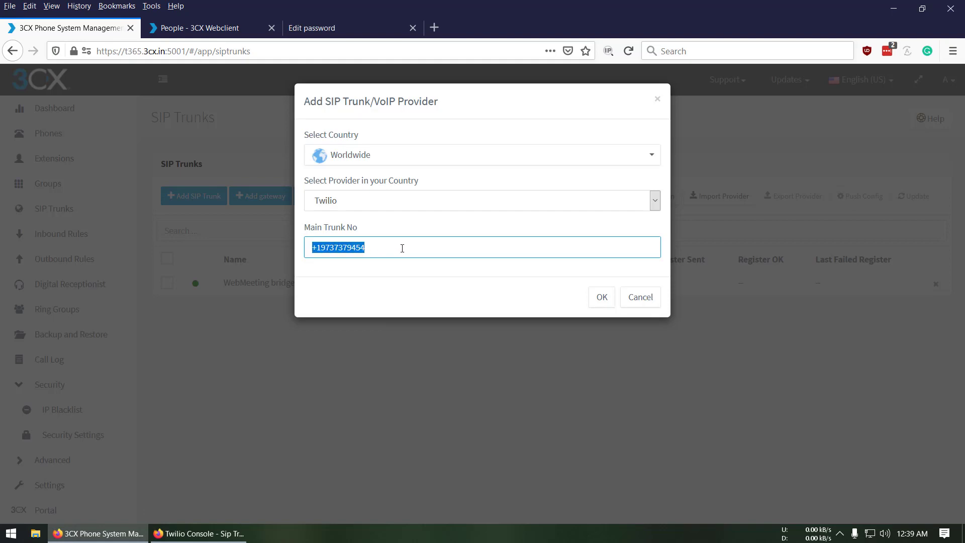
Create the Twilio trunk and set the Twilio number as its outbound caller ID
{"action": "left_click", "coordinate": [599, 297]}
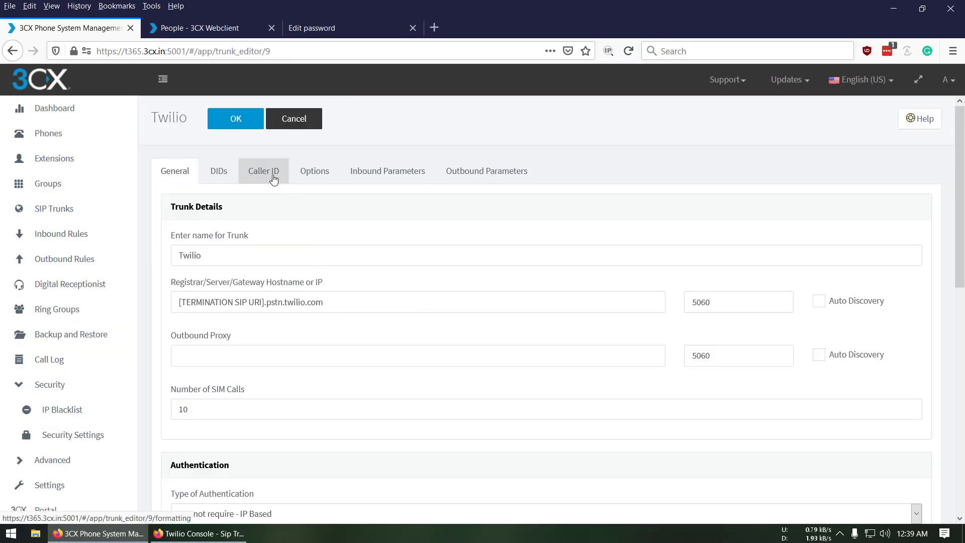
{"action": "left_click", "coordinate": [218, 177]}
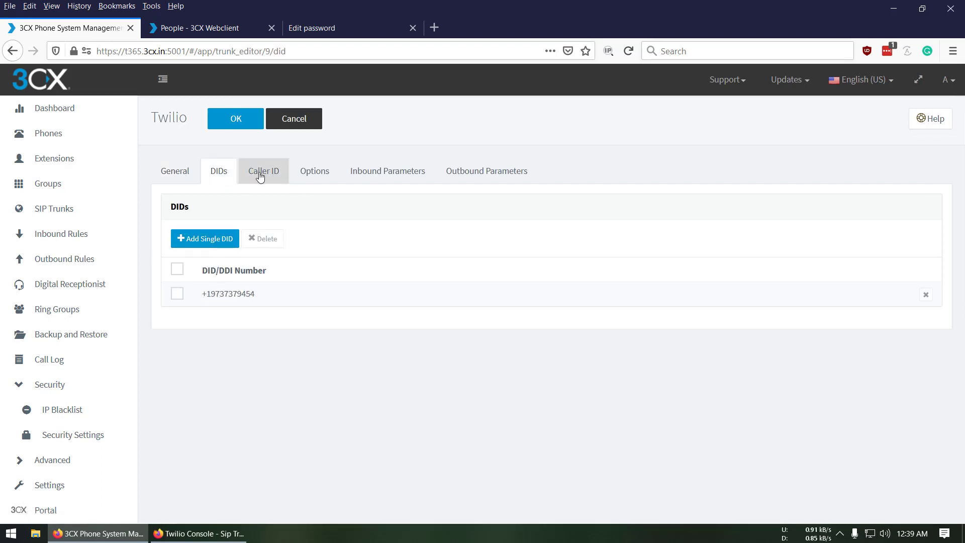
{"action": "left_click", "coordinate": [262, 172]}
{"action": "left_click", "coordinate": [251, 276]}
{"action": "key", "text": "ctrl+v"}
{"action": "left_click", "coordinate": [335, 315]}
Review the trunk's inbound parameters and call options, then return to the General hostname field
{"action": "scroll", "coordinate": [321, 189], "scroll_direction": "down", "scroll_amount": 3}
{"action": "scroll", "coordinate": [336, 256], "scroll_direction": "up", "scroll_amount": 3}
{"action": "left_click", "coordinate": [370, 177]}
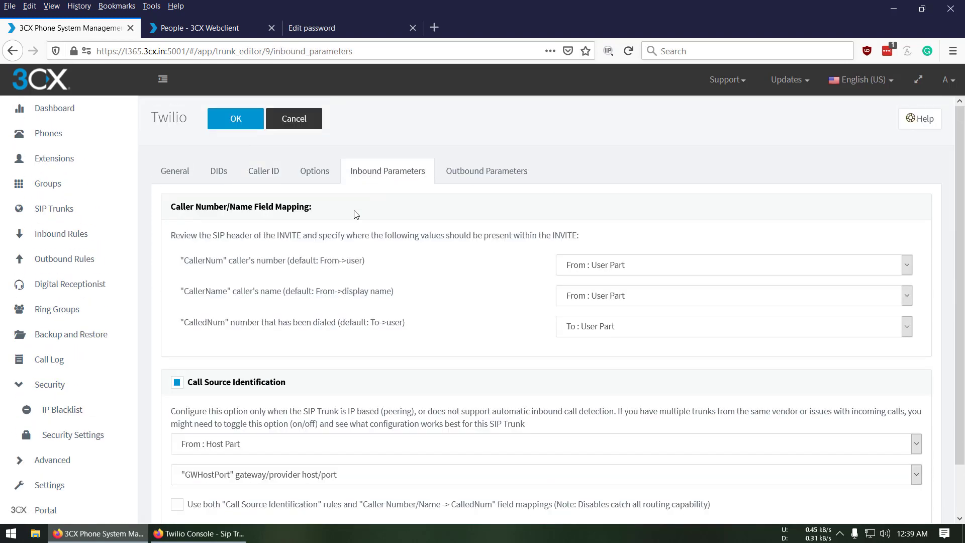
{"action": "left_click", "coordinate": [320, 173]}
{"action": "scroll", "coordinate": [329, 297], "scroll_direction": "down", "scroll_amount": 7}
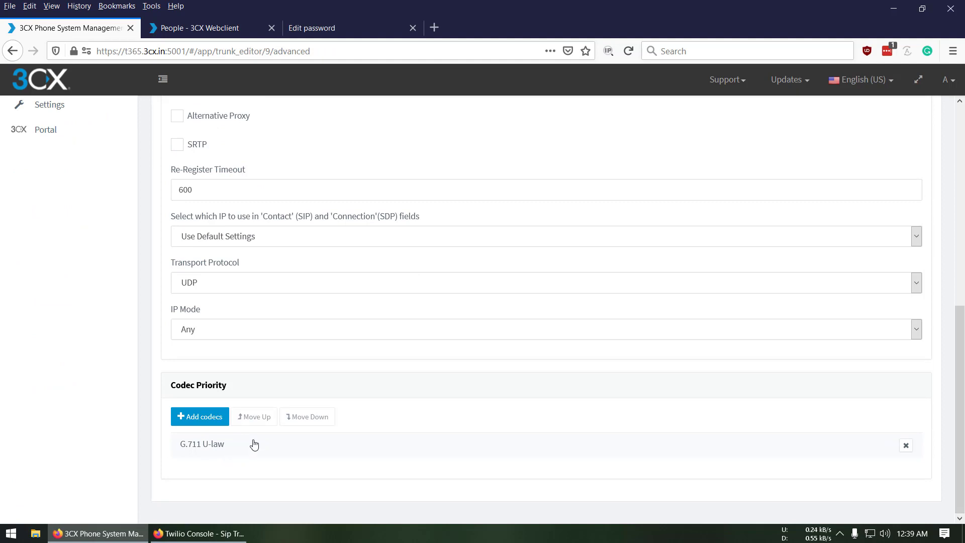
{"action": "scroll", "coordinate": [353, 329], "scroll_direction": "up", "scroll_amount": 10}
{"action": "left_click", "coordinate": [178, 172]}
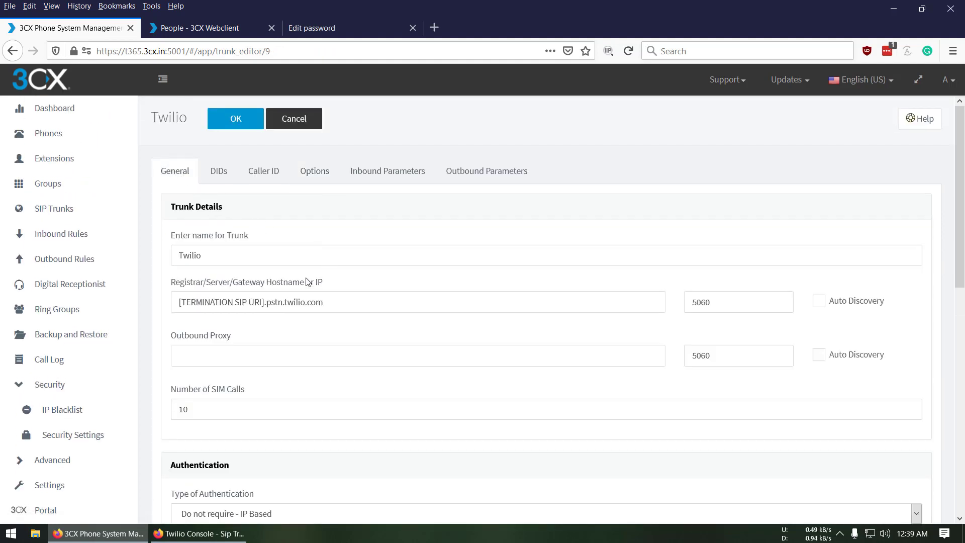
{"action": "left_click", "coordinate": [336, 301]}
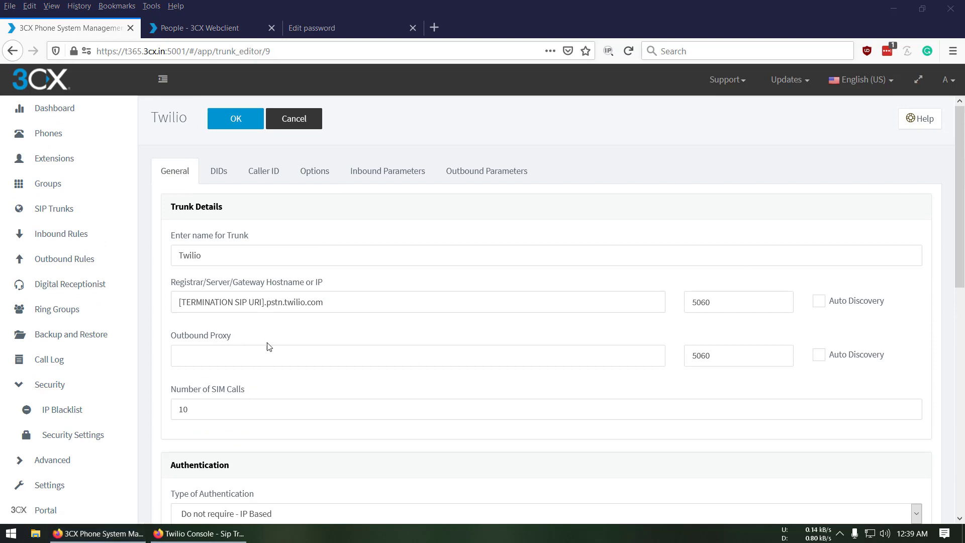
Set both the registrar hostname and outbound proxy to techies365.pstn.twilio.com
{"action": "triple_click", "coordinate": [354, 303]}
{"action": "type", "text": "techies365.pstn.twilio.com"}
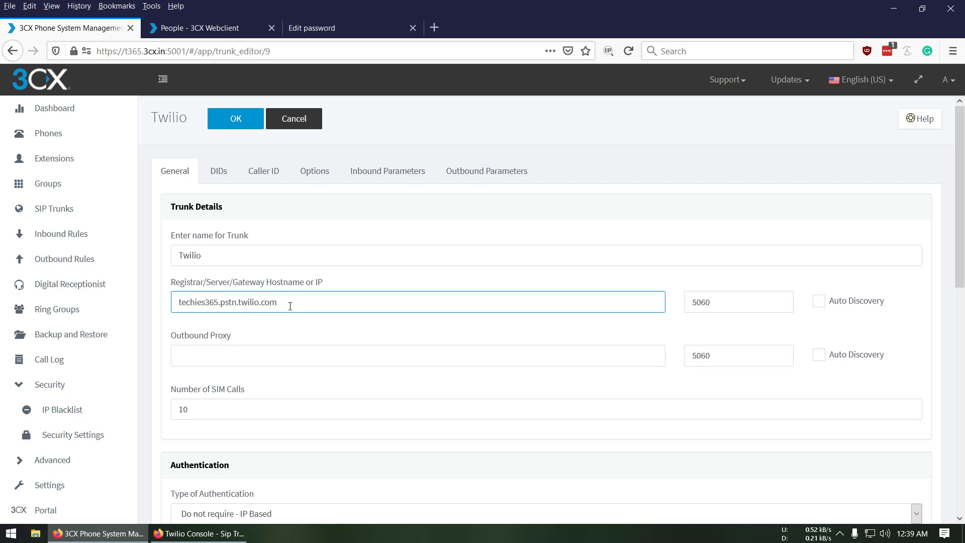
{"action": "left_click", "coordinate": [292, 355]}
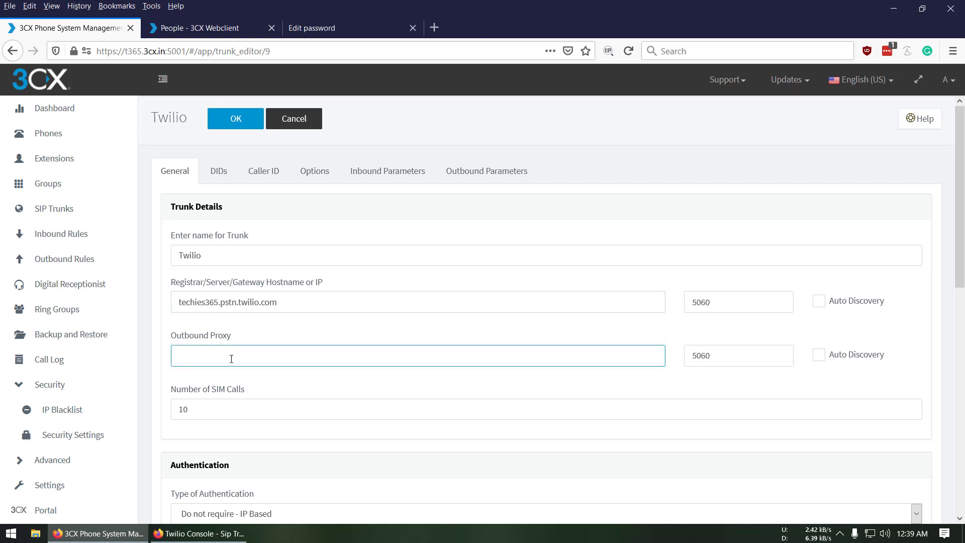
{"action": "type", "text": "techies365.pstn.twilio.com"}
{"action": "left_click", "coordinate": [312, 390]}
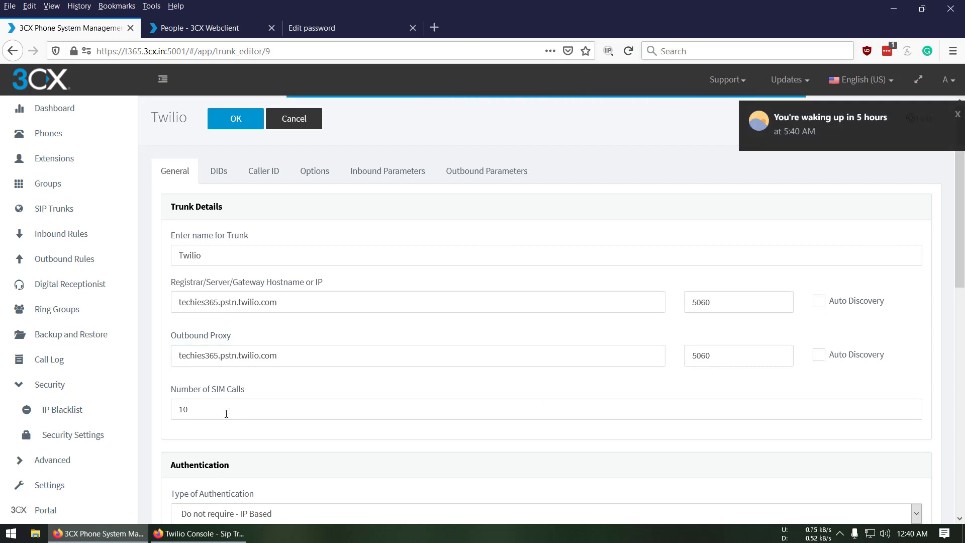
Enter the SIP user name as Authentication ID and the SIP account password
{"action": "scroll", "coordinate": [420, 334], "scroll_direction": "down", "scroll_amount": 3}
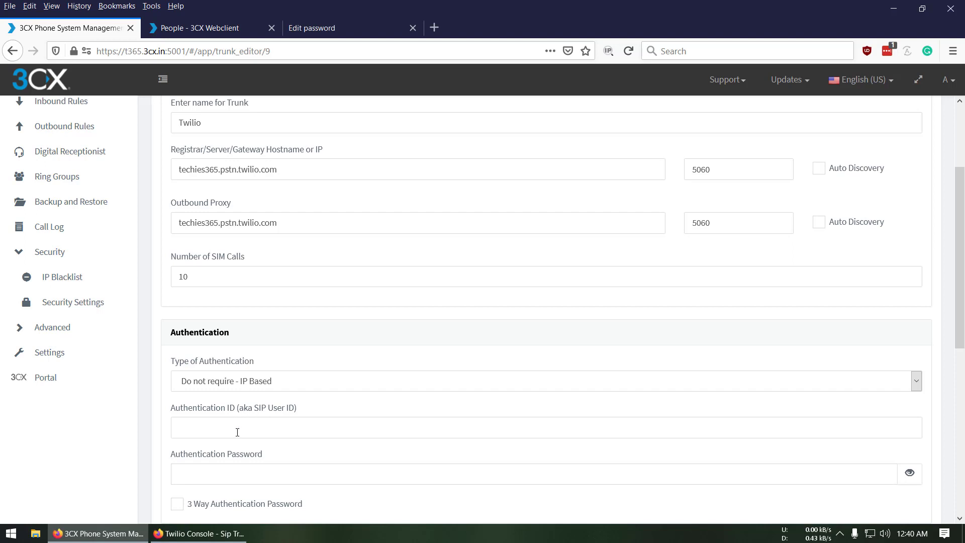
{"action": "scroll", "coordinate": [236, 431], "scroll_direction": "down", "scroll_amount": 3}
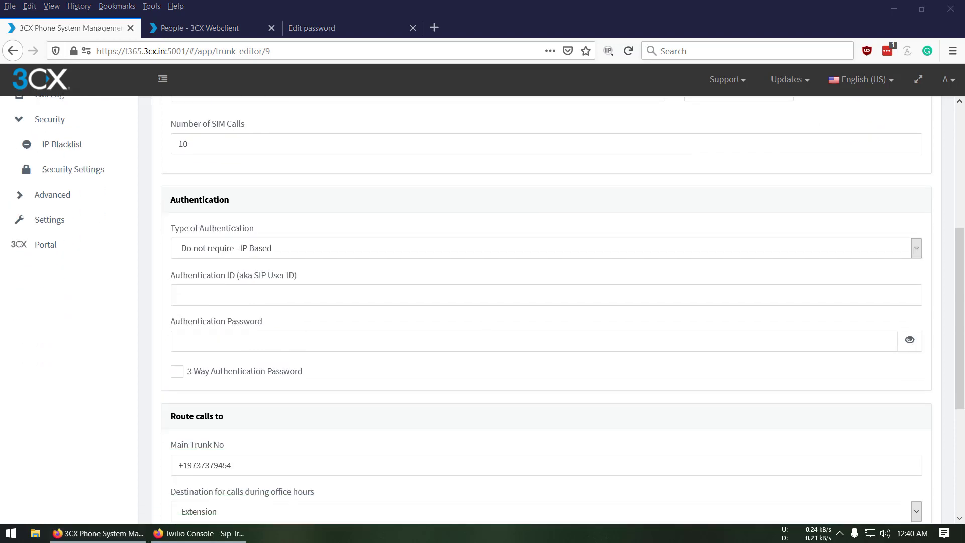
{"action": "left_click", "coordinate": [321, 292]}
{"action": "left_click", "coordinate": [445, 350]}
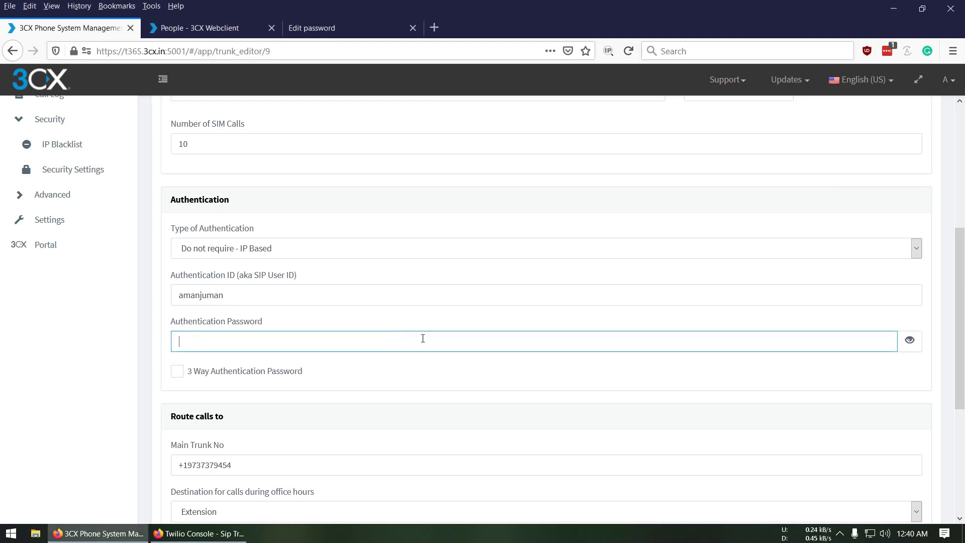
{"action": "key", "text": "ctrl+v"}
Verify the main trunk number, save the Twilio trunk, and decline LastPass's password offer
{"action": "scroll", "coordinate": [444, 385], "scroll_direction": "down", "scroll_amount": 4}
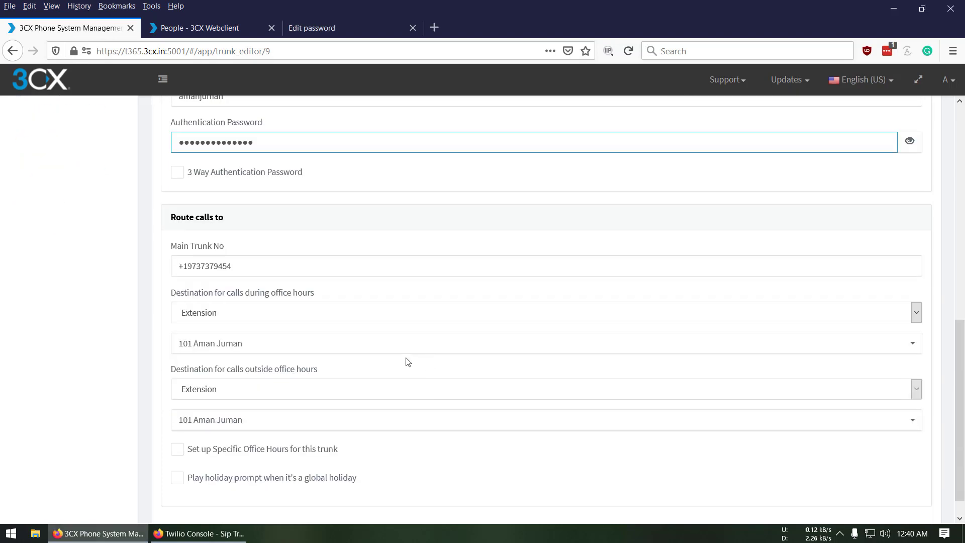
{"action": "scroll", "coordinate": [312, 387], "scroll_direction": "down", "scroll_amount": 1}
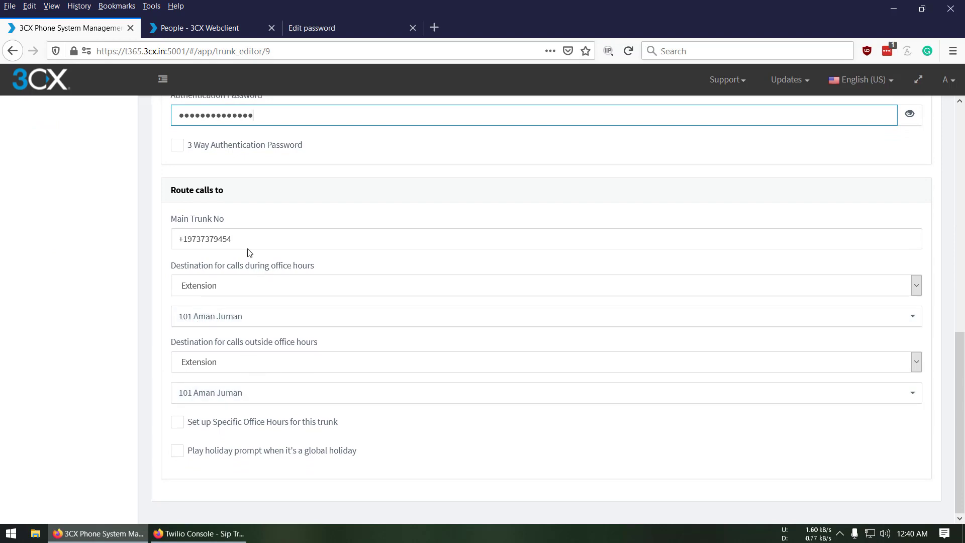
{"action": "left_click", "coordinate": [273, 237]}
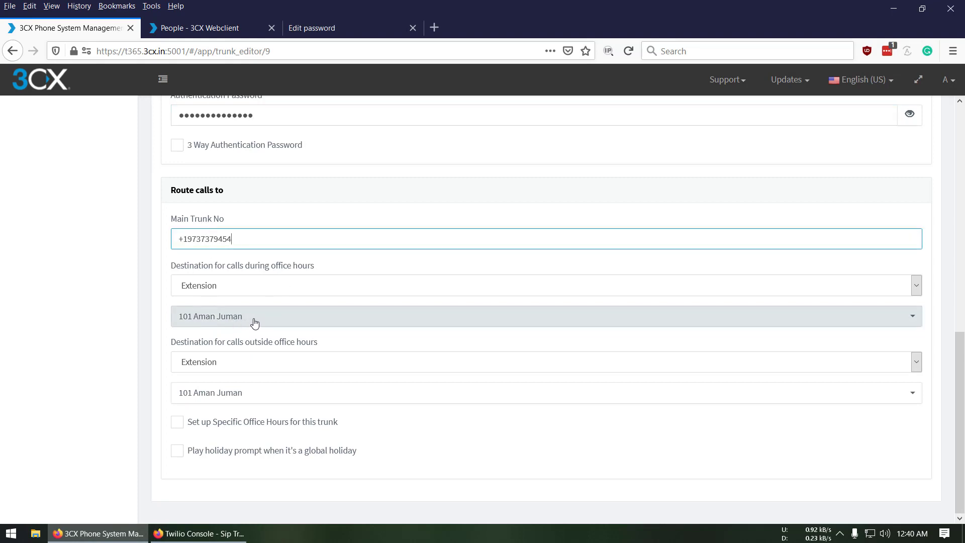
{"action": "scroll", "coordinate": [314, 423], "scroll_direction": "up", "scroll_amount": 10}
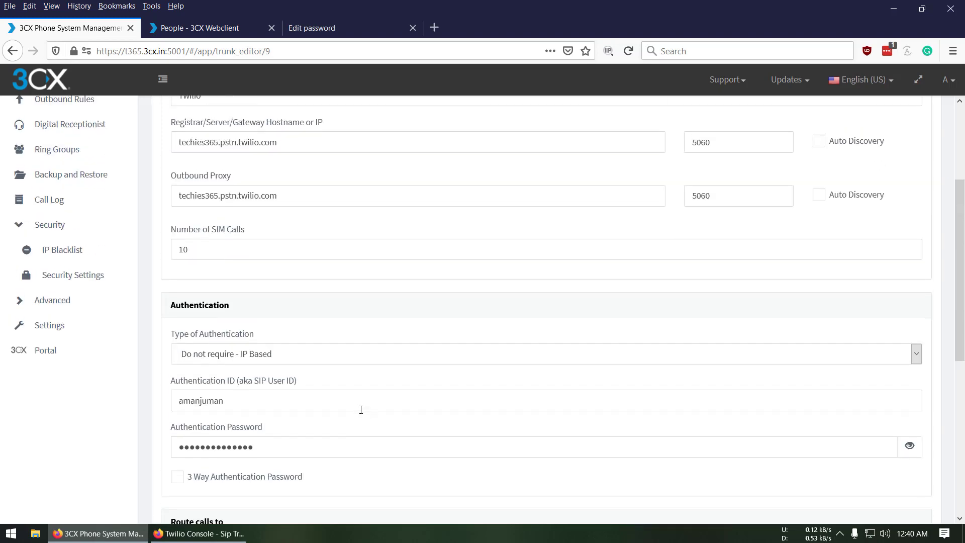
{"action": "left_click", "coordinate": [236, 121]}
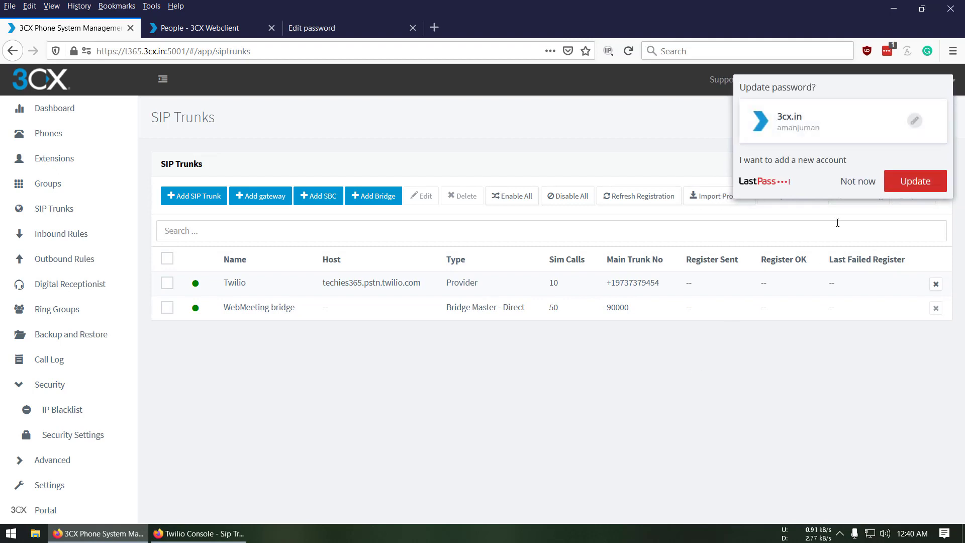
{"action": "left_click", "coordinate": [848, 186]}
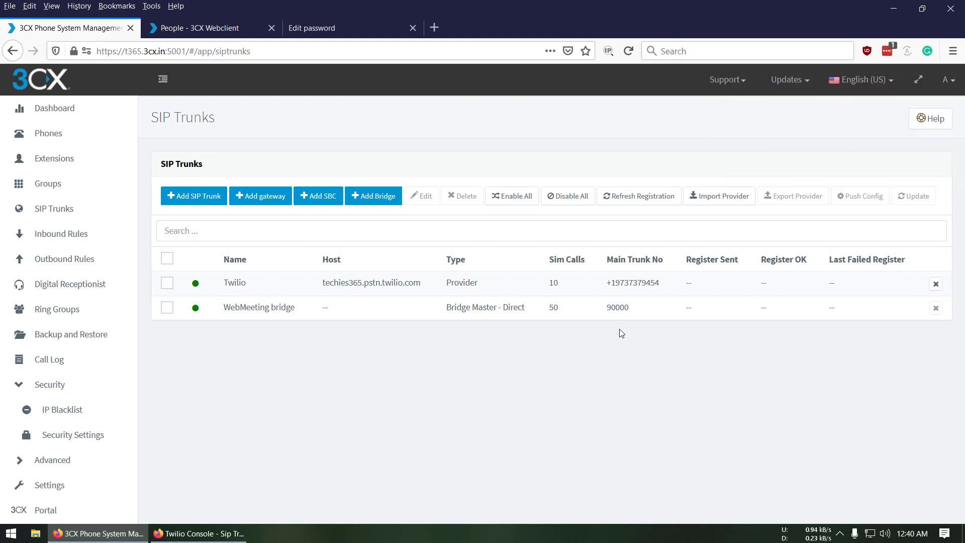
{"action": "left_click", "coordinate": [167, 283]}
{"action": "left_click", "coordinate": [520, 196]}
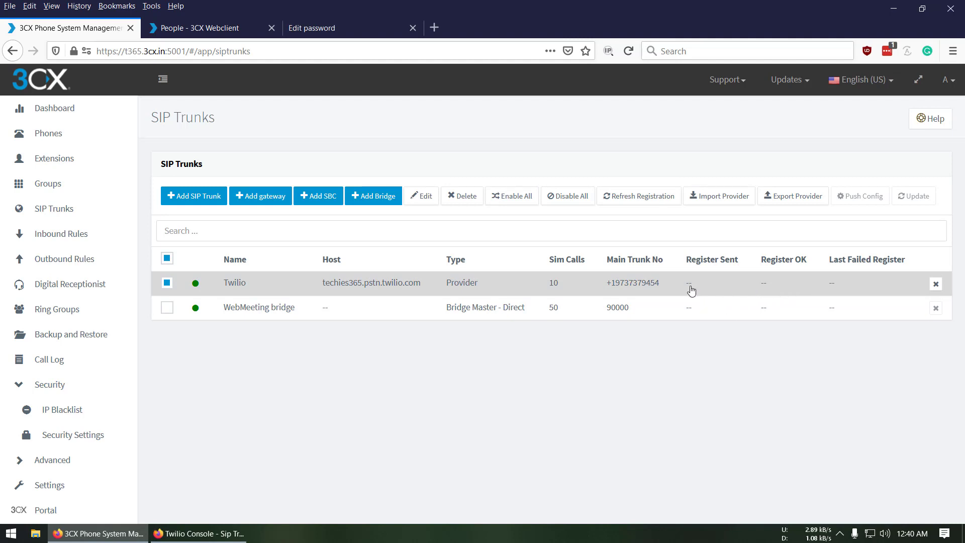
{"action": "left_click", "coordinate": [638, 202]}
{"action": "left_click", "coordinate": [167, 282]}
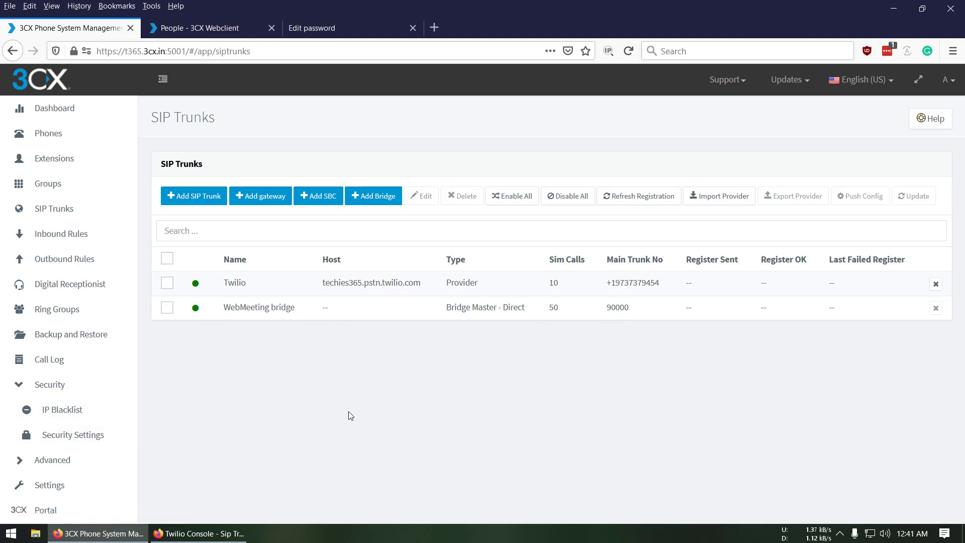
Leave Process E164 Numbers disabled in the E164 Processing settings and confirm with OK
{"action": "left_click", "coordinate": [32, 484]}
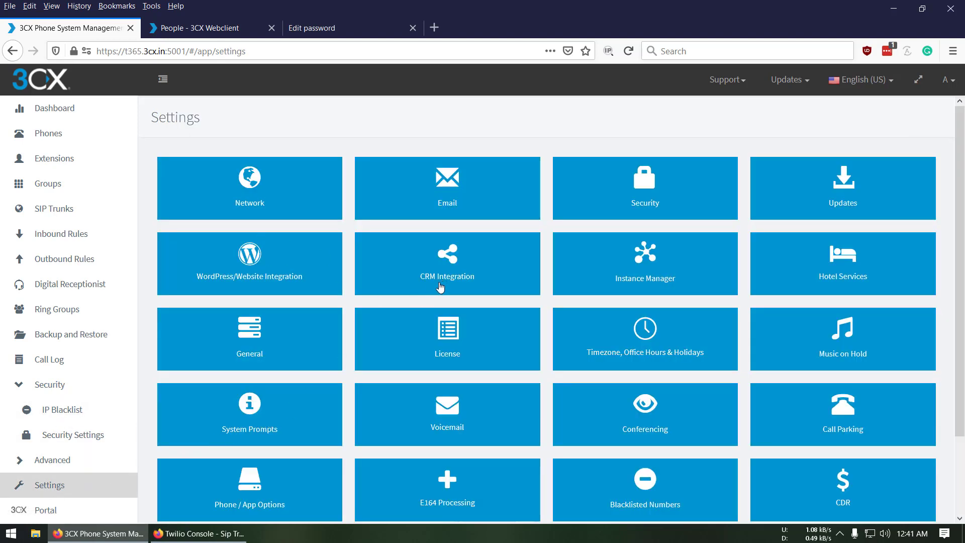
{"action": "scroll", "coordinate": [426, 327], "scroll_direction": "down", "scroll_amount": 3}
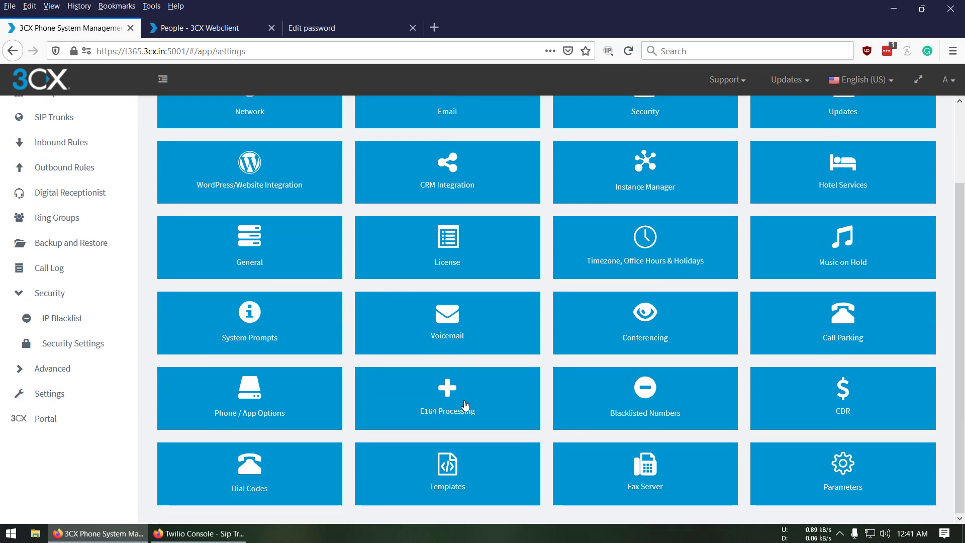
{"action": "left_click", "coordinate": [465, 404]}
{"action": "left_click", "coordinate": [164, 170]}
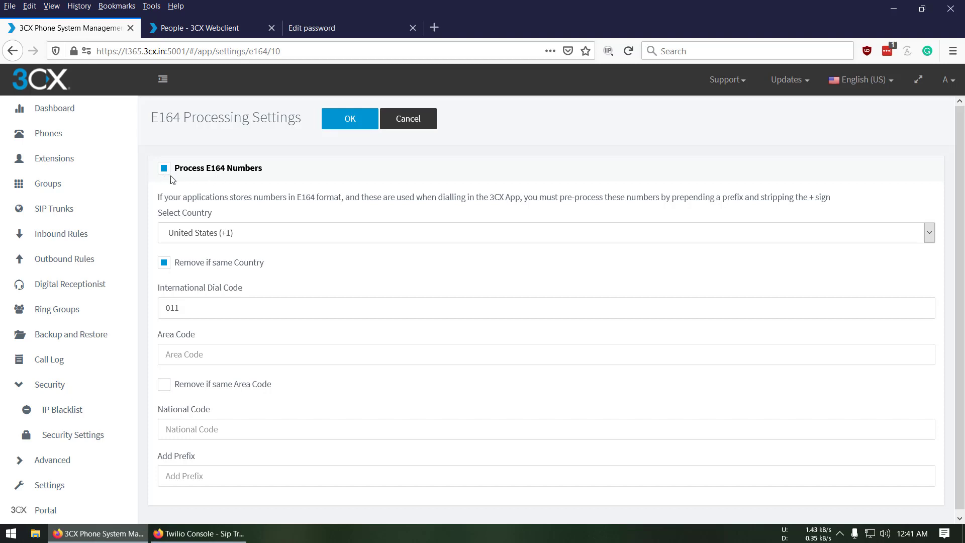
{"action": "left_click", "coordinate": [165, 169]}
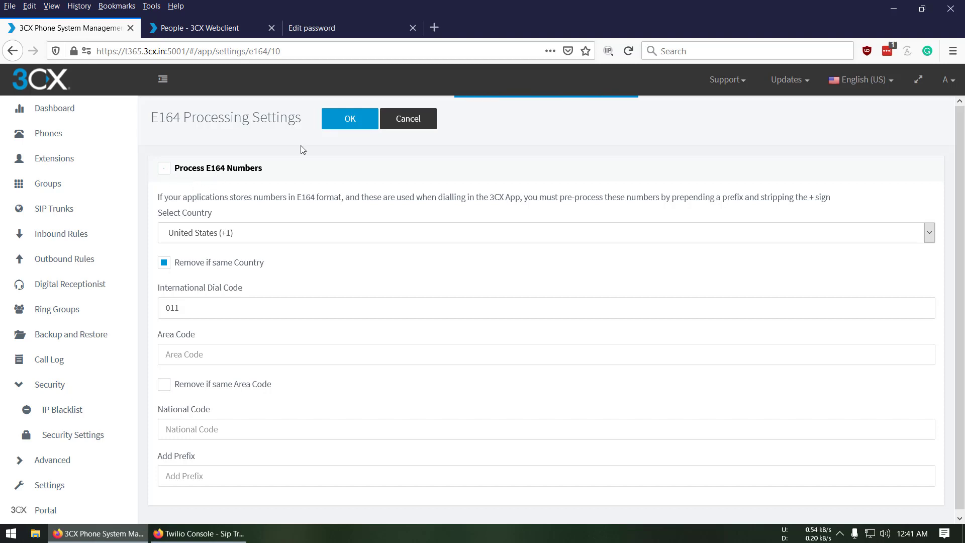
{"action": "left_click", "coordinate": [348, 119]}
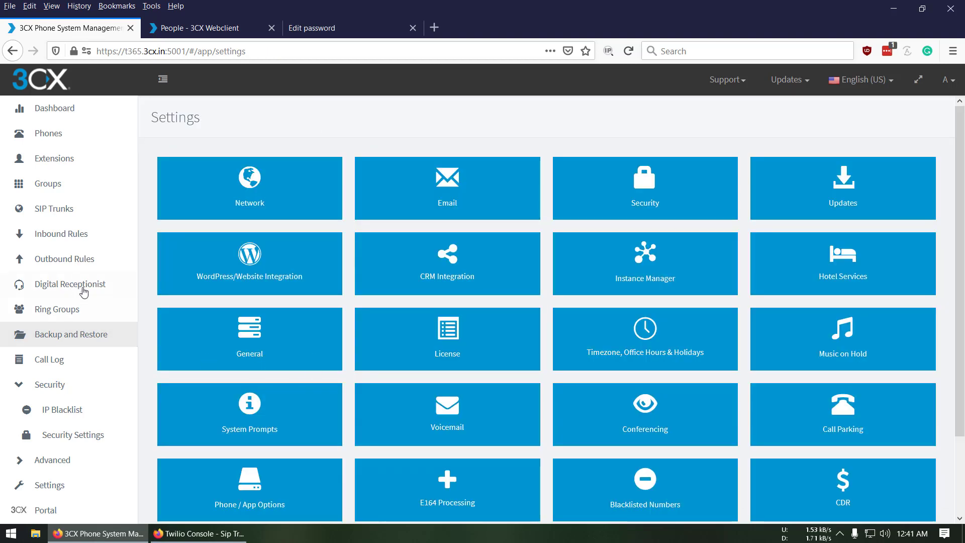
Start a new DID inbound rule named Techies365 Twillo
{"action": "left_click", "coordinate": [66, 242]}
{"action": "left_click", "coordinate": [195, 196]}
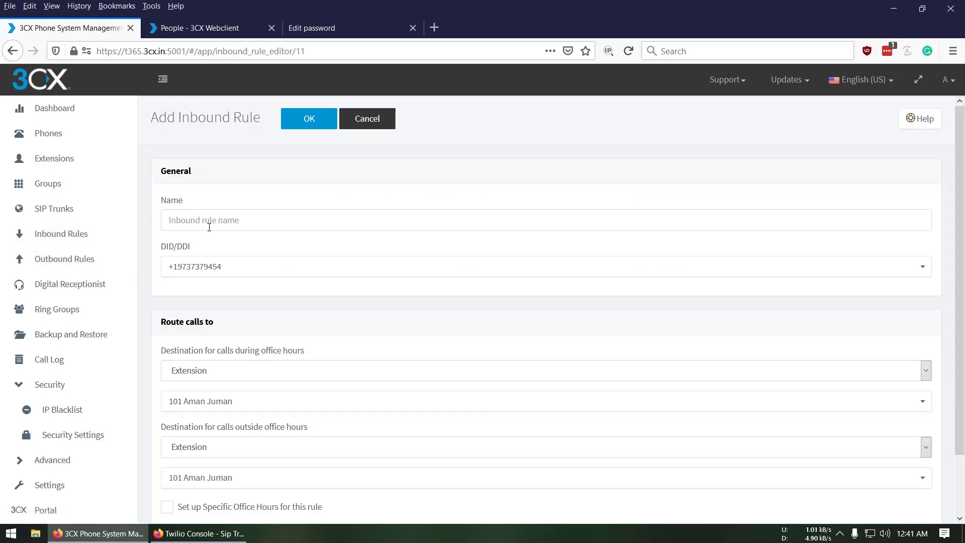
{"action": "left_click", "coordinate": [241, 222]}
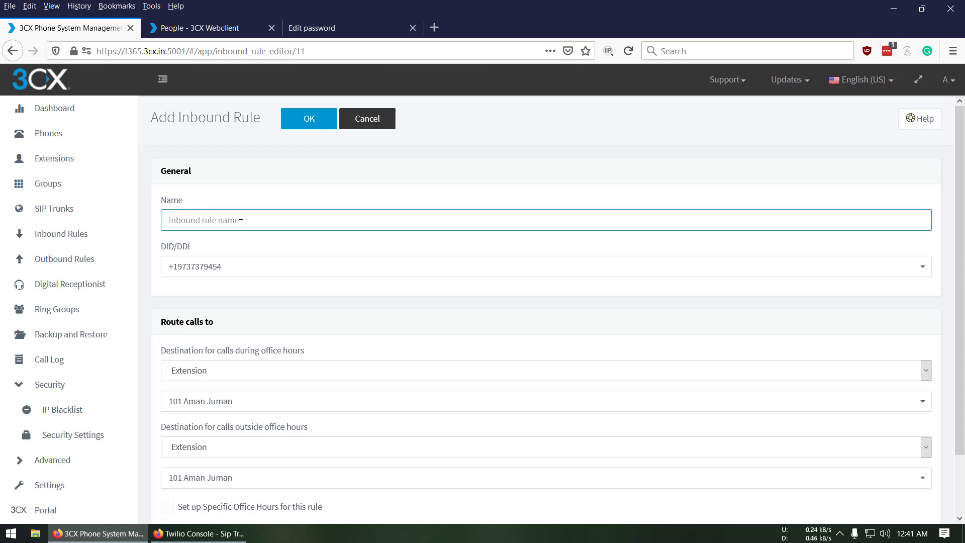
{"action": "type", "text": "Techies36"}
Assign the Twilio number as the rule's DID, send office-hours calls to extension 101, and save
{"action": "left_click", "coordinate": [352, 275]}
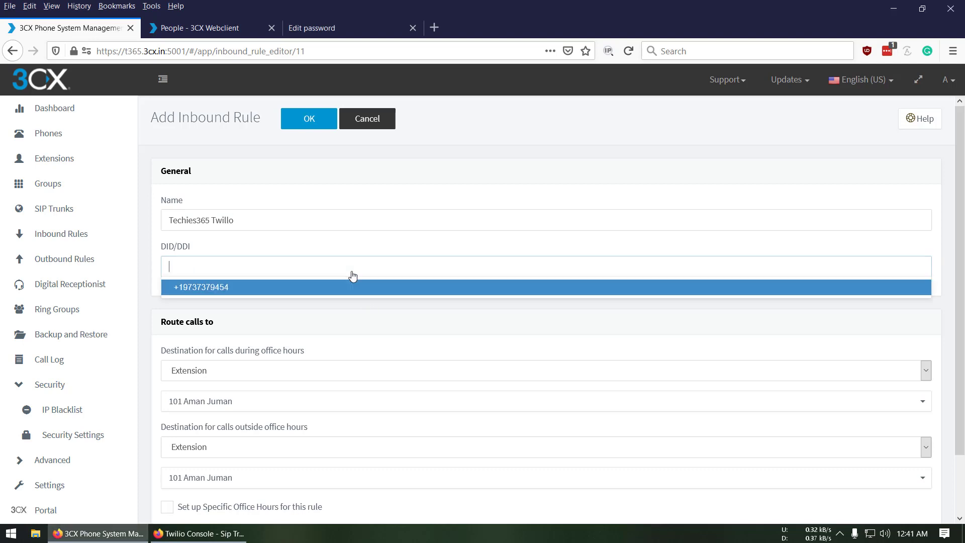
{"action": "left_click", "coordinate": [272, 290]}
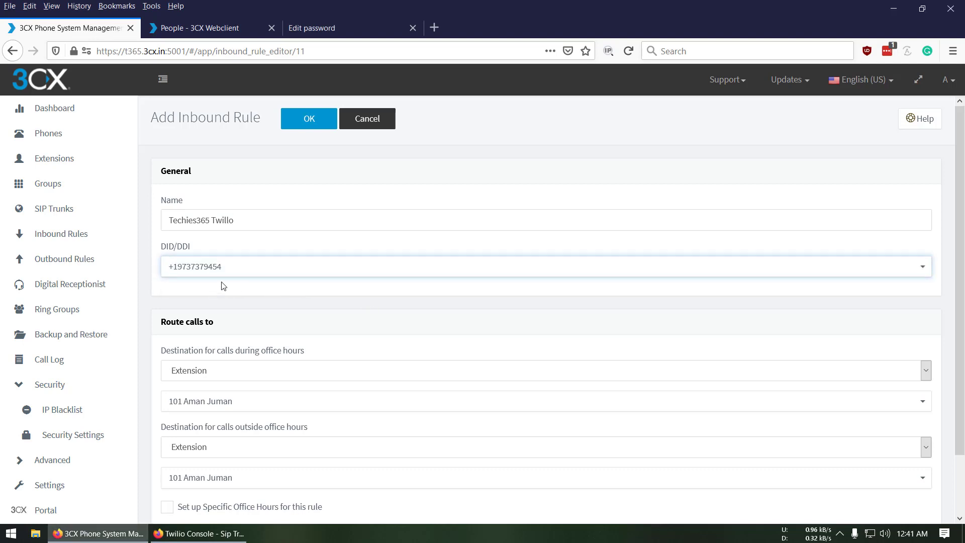
{"action": "scroll", "coordinate": [348, 323], "scroll_direction": "down", "scroll_amount": 3}
{"action": "left_click", "coordinate": [222, 311]}
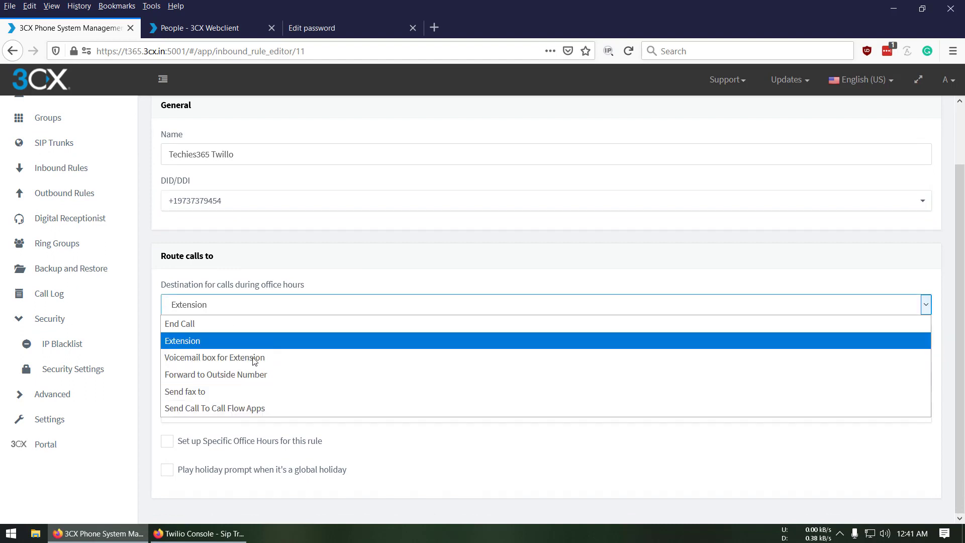
{"action": "left_click", "coordinate": [339, 287]}
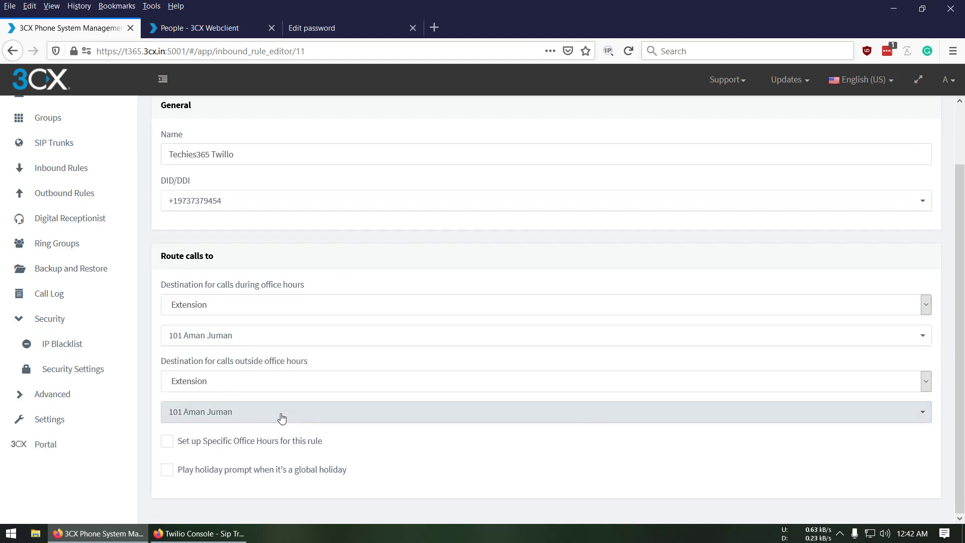
{"action": "scroll", "coordinate": [561, 325], "scroll_direction": "up", "scroll_amount": 3}
{"action": "left_click", "coordinate": [303, 128]}
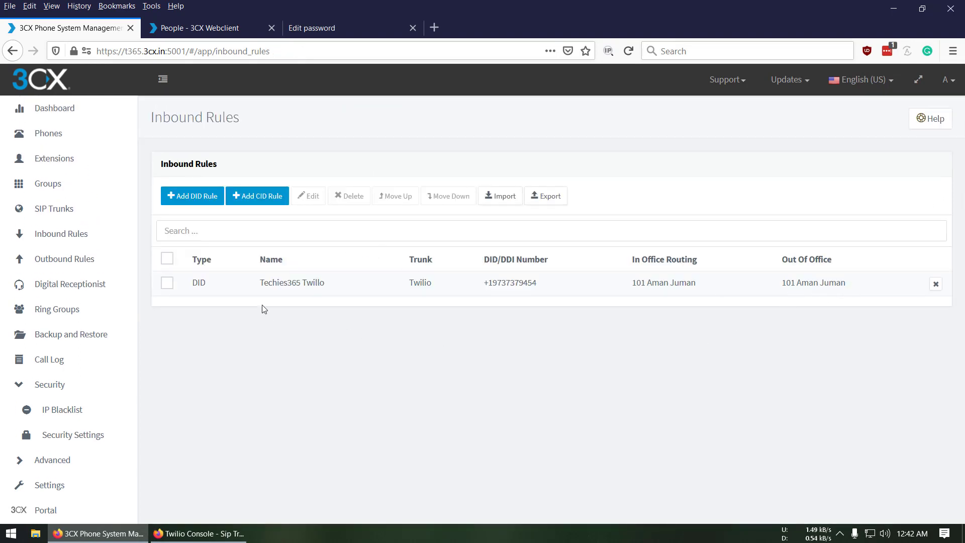
Set the E.164 outbound rule's Route 1 to the Twilio trunk and save it
{"action": "left_click", "coordinate": [73, 266]}
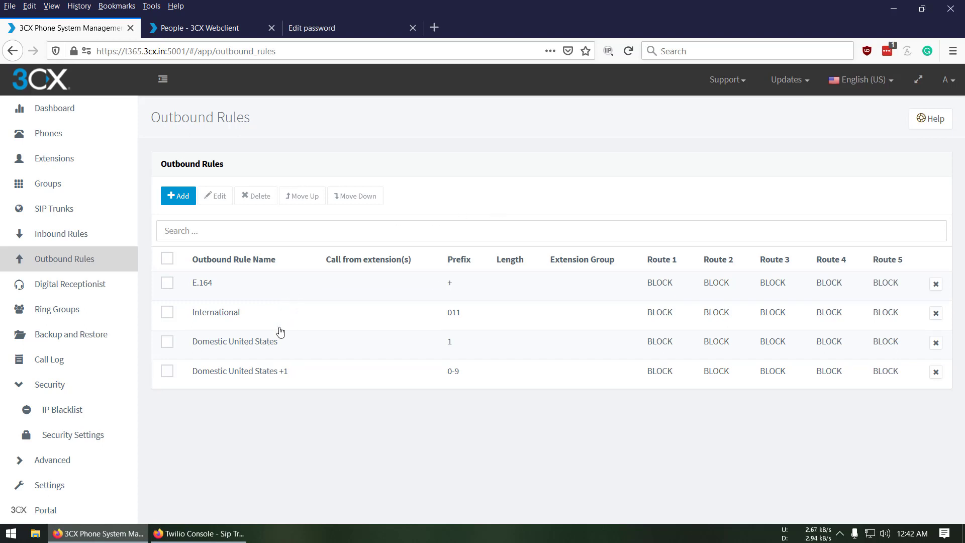
{"action": "double_click", "coordinate": [227, 284]}
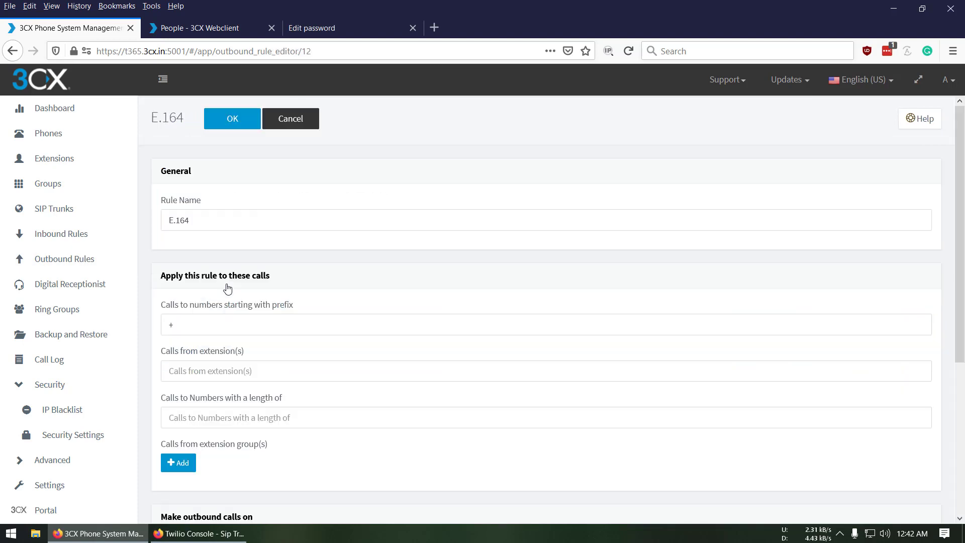
{"action": "left_click", "coordinate": [201, 331]}
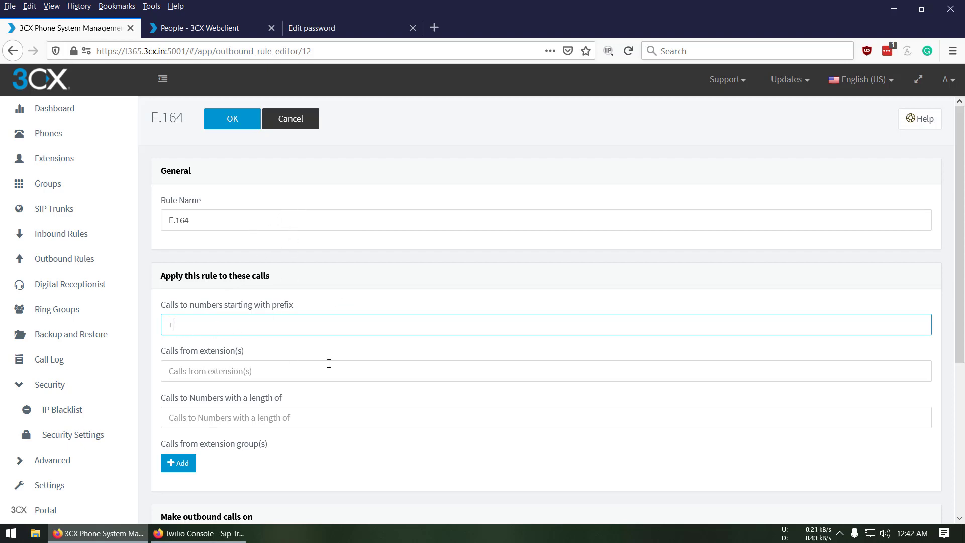
{"action": "scroll", "coordinate": [329, 363], "scroll_direction": "down", "scroll_amount": 5}
{"action": "left_click", "coordinate": [352, 346]}
{"action": "left_click", "coordinate": [318, 381]}
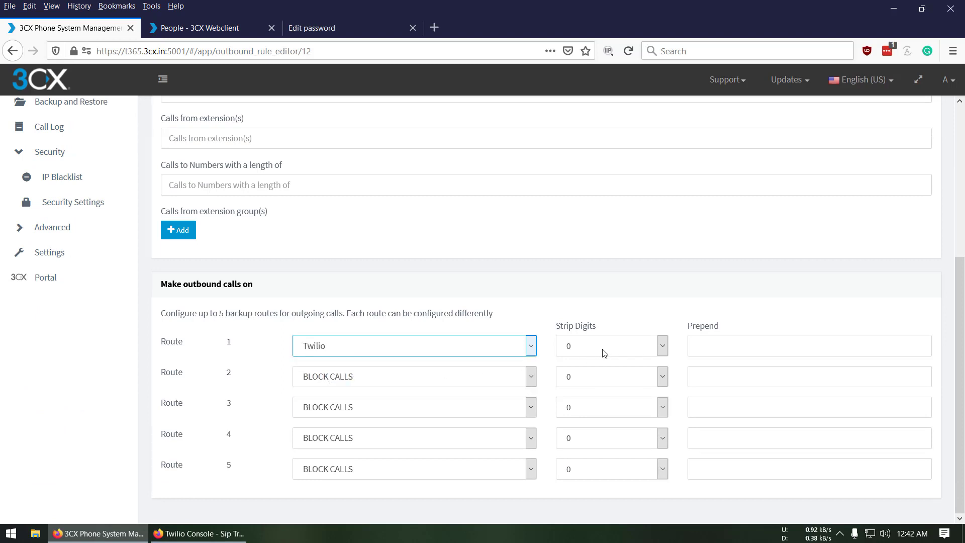
{"action": "scroll", "coordinate": [442, 338], "scroll_direction": "up", "scroll_amount": 10}
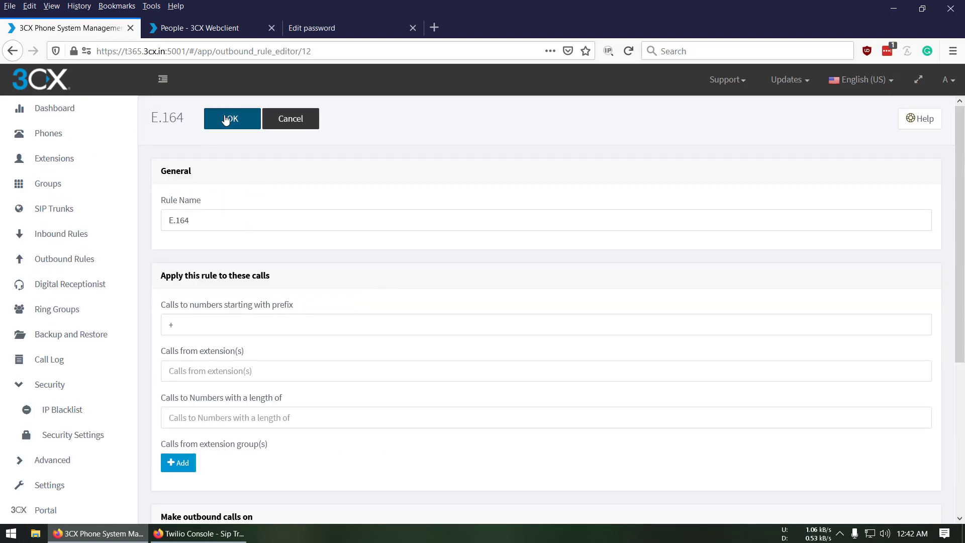
{"action": "left_click", "coordinate": [230, 119]}
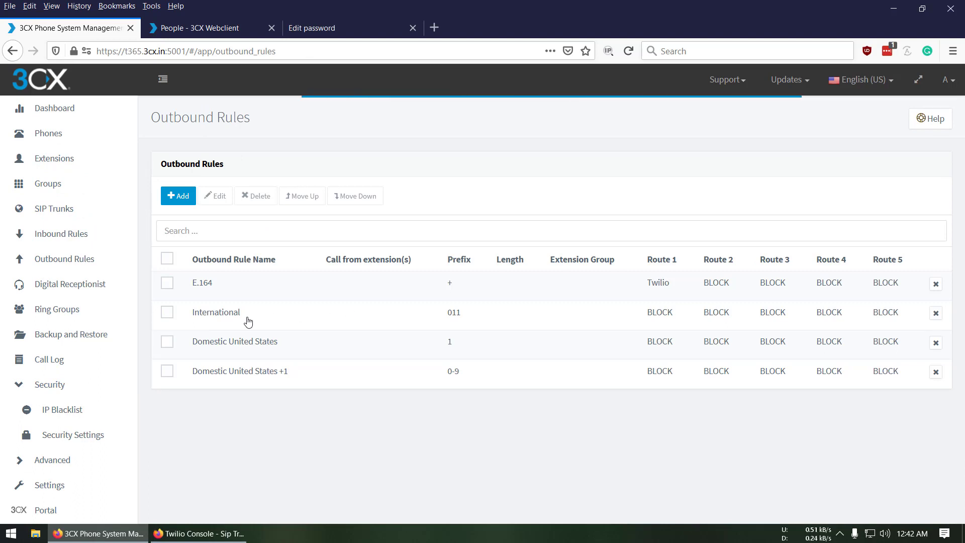
Set the International (011 prefix) outbound rule's Route 1 to Twilio and save it
{"action": "double_click", "coordinate": [247, 321]}
{"action": "left_click", "coordinate": [217, 327]}
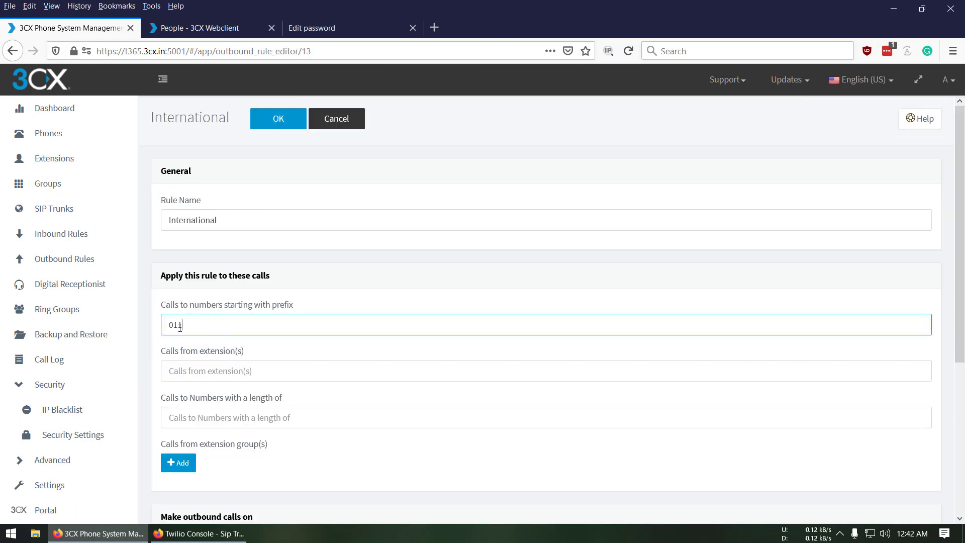
{"action": "scroll", "coordinate": [273, 368], "scroll_direction": "down", "scroll_amount": 5}
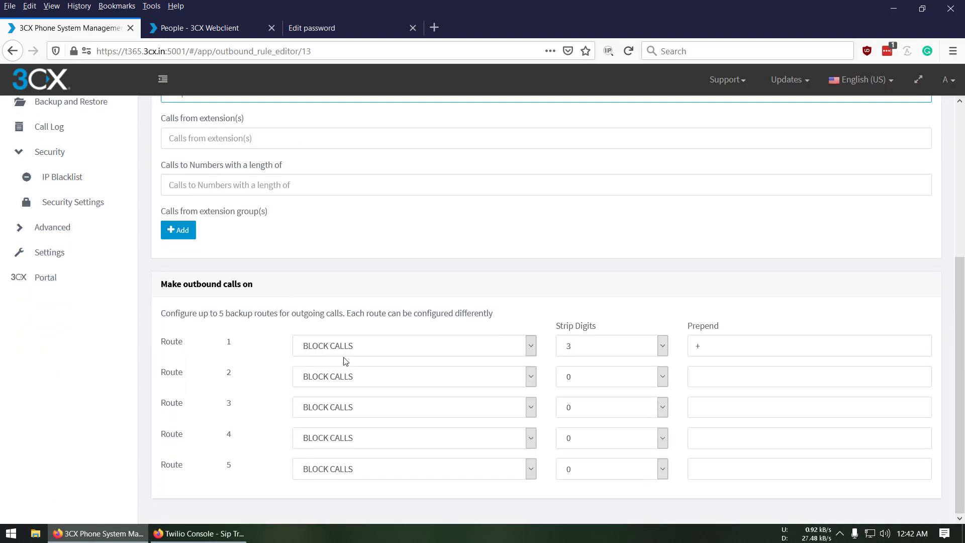
{"action": "left_click", "coordinate": [735, 346]}
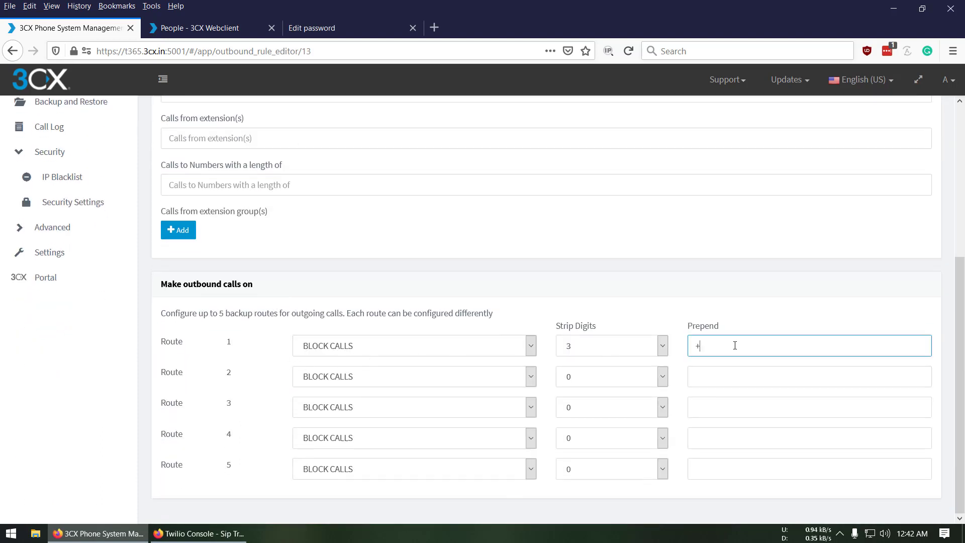
{"action": "left_click", "coordinate": [337, 354]}
{"action": "left_click", "coordinate": [327, 381]}
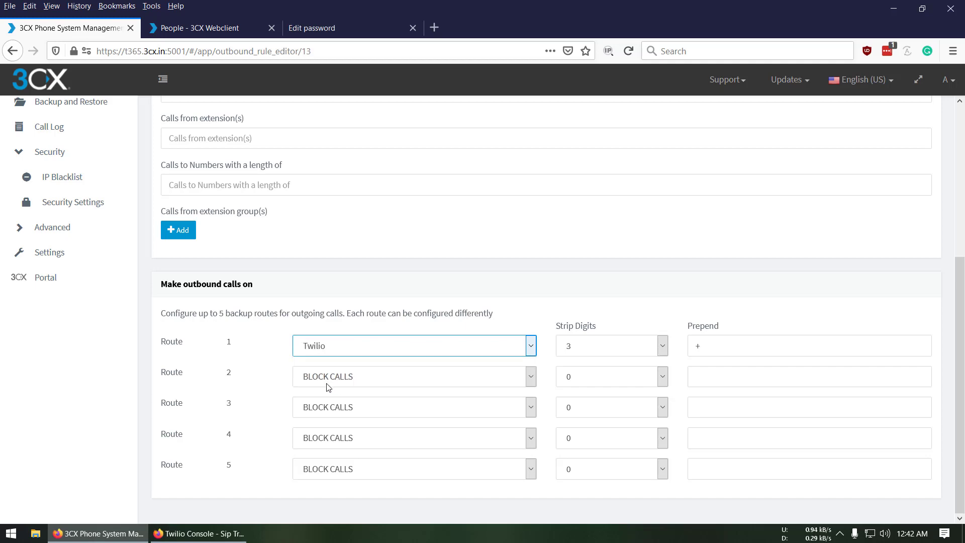
{"action": "scroll", "coordinate": [457, 415], "scroll_direction": "up", "scroll_amount": 2}
{"action": "scroll", "coordinate": [276, 158], "scroll_direction": "up", "scroll_amount": 3}
{"action": "left_click", "coordinate": [276, 121]}
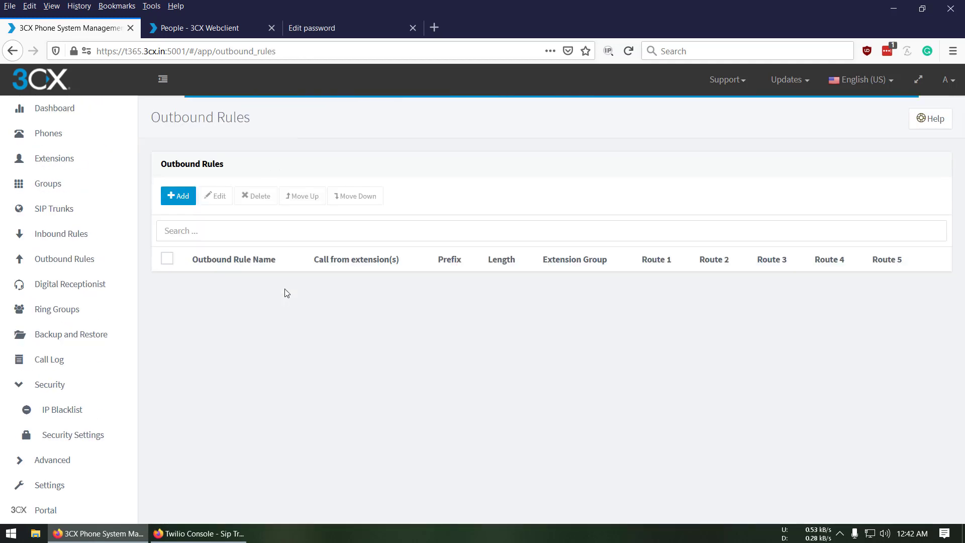
Route the Domestic United States outbound rule's Route 1 via Twilio and save it
{"action": "double_click", "coordinate": [258, 346]}
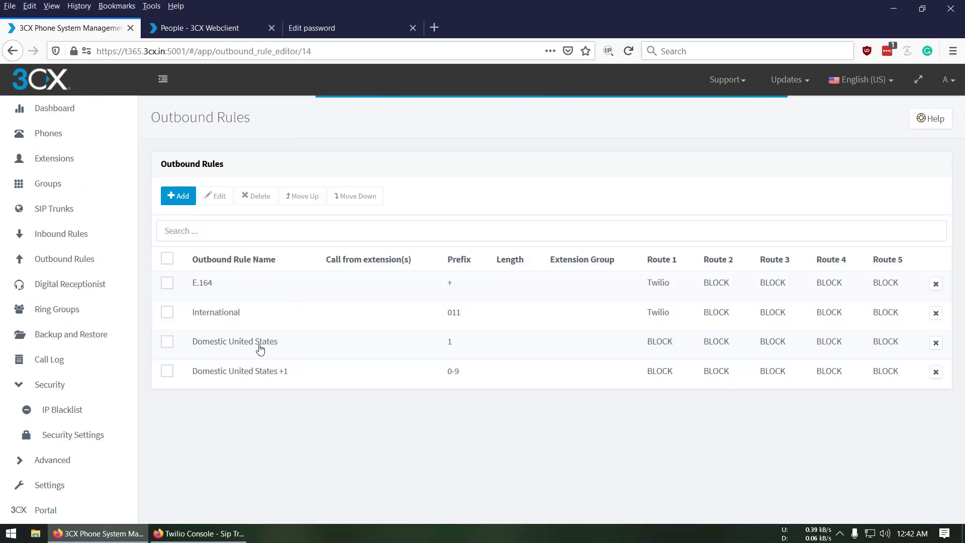
{"action": "left_click", "coordinate": [211, 325]}
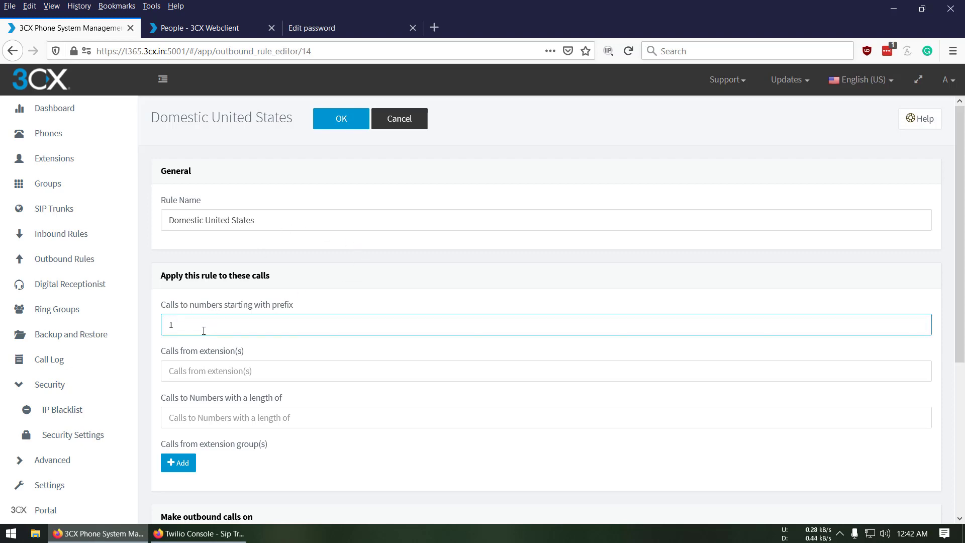
{"action": "scroll", "coordinate": [303, 377], "scroll_direction": "down", "scroll_amount": 5}
{"action": "left_click", "coordinate": [334, 351]}
{"action": "left_click", "coordinate": [336, 381]}
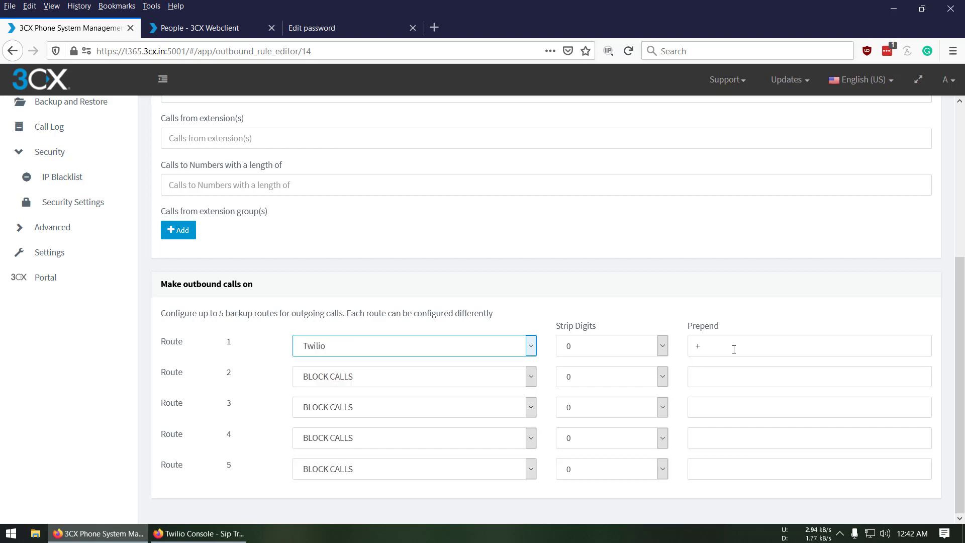
{"action": "scroll", "coordinate": [435, 359], "scroll_direction": "up", "scroll_amount": 5}
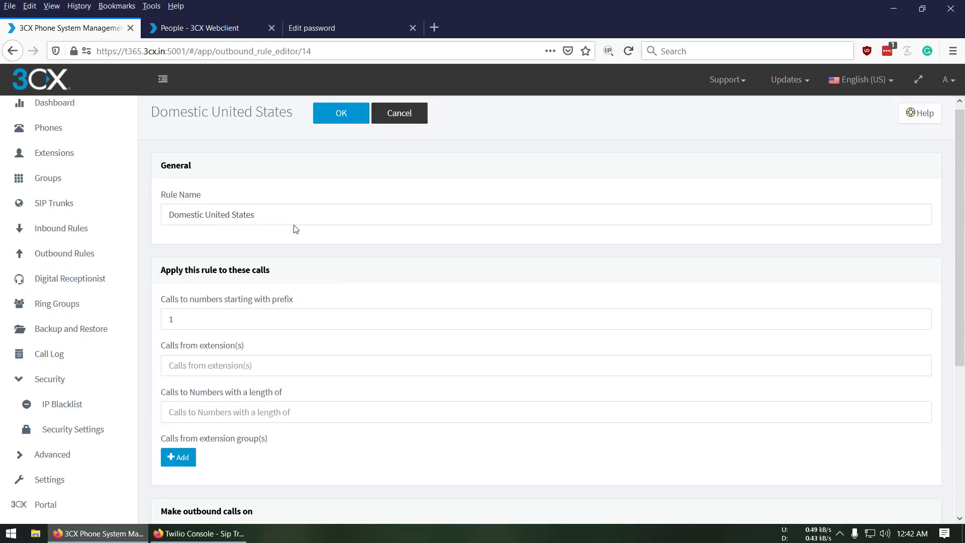
{"action": "left_click", "coordinate": [342, 125]}
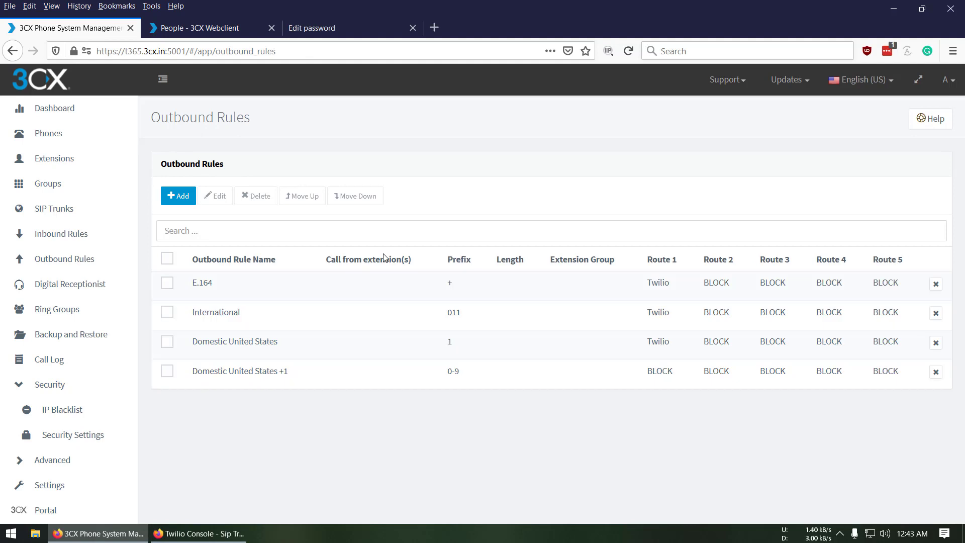
Route the Domestic United States +1 rule's Route 1 via Twilio and save it
{"action": "double_click", "coordinate": [232, 378]}
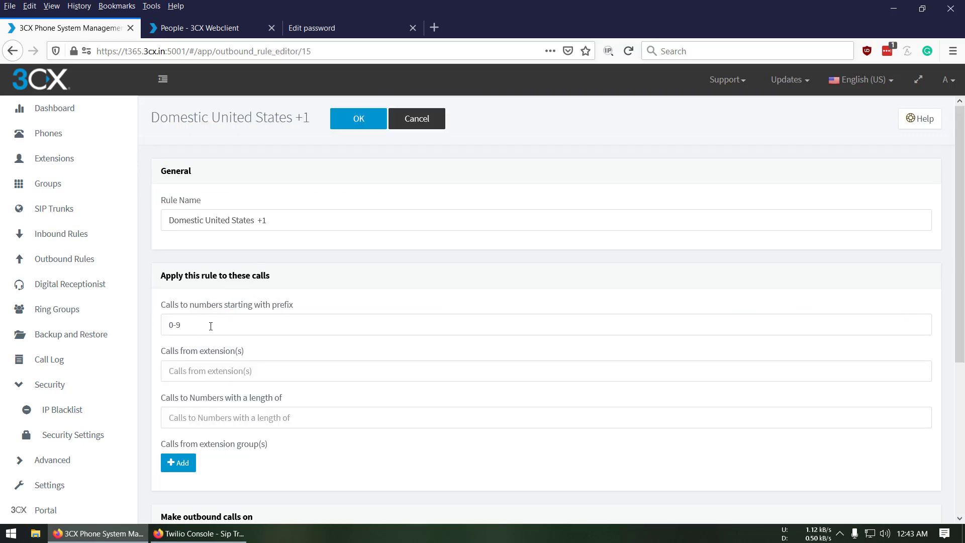
{"action": "scroll", "coordinate": [269, 345], "scroll_direction": "down", "scroll_amount": 5}
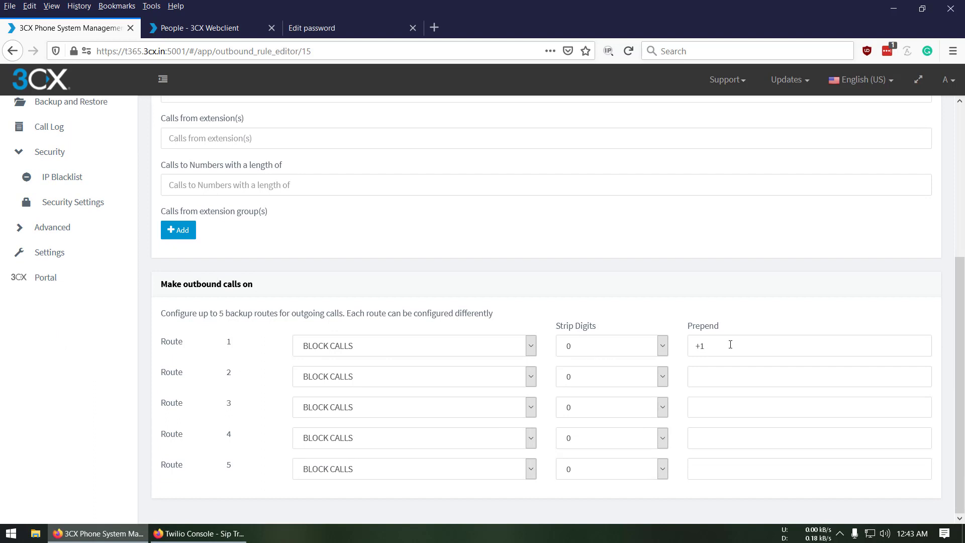
{"action": "left_click", "coordinate": [303, 353]}
{"action": "left_click", "coordinate": [318, 381]}
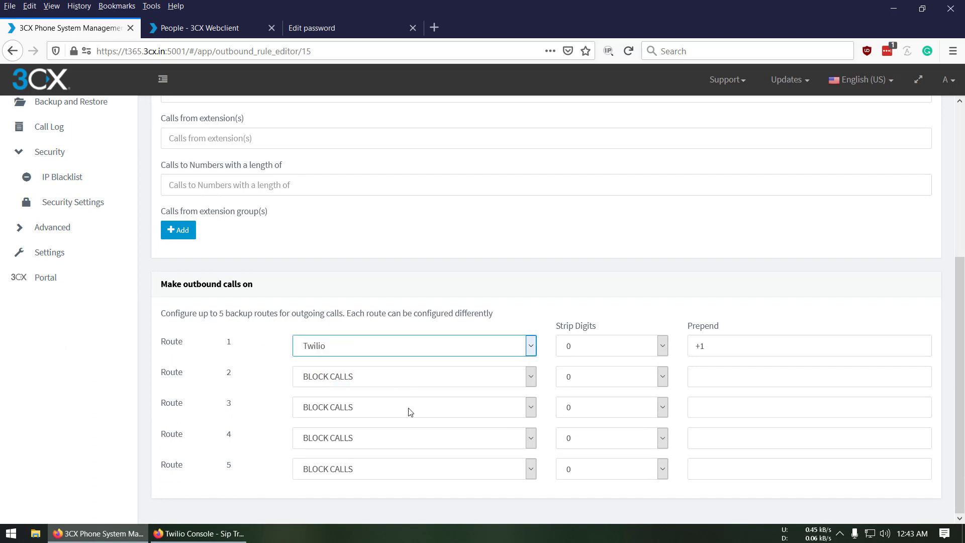
{"action": "scroll", "coordinate": [409, 404], "scroll_direction": "up", "scroll_amount": 5}
{"action": "left_click", "coordinate": [359, 123]}
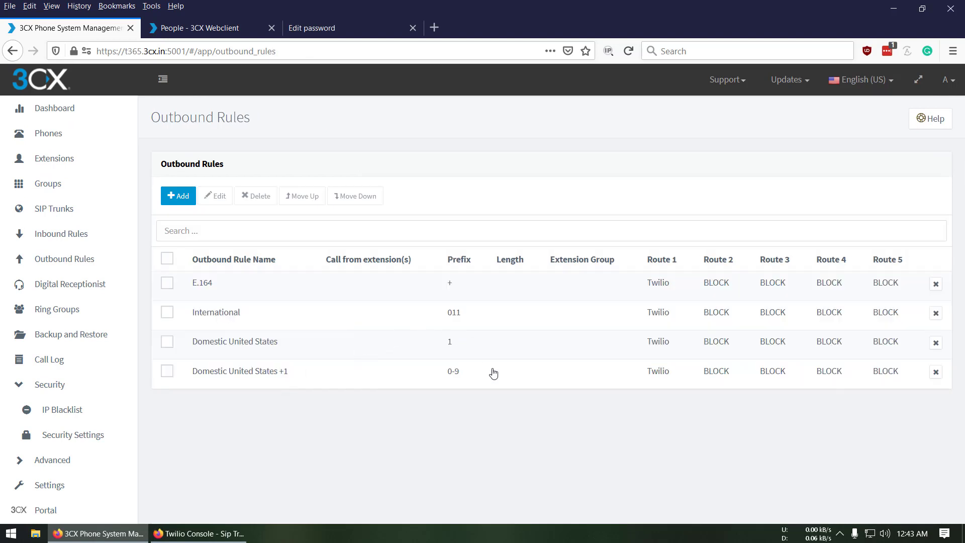
Reload the 3CX Webclient and call the external +1 US test number from its dialpad
{"action": "left_click", "coordinate": [203, 30]}
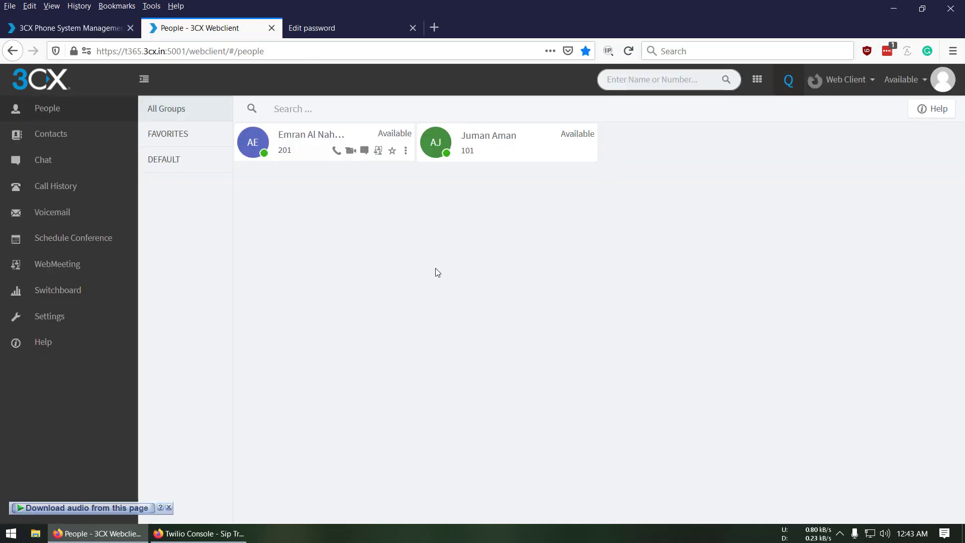
{"action": "key", "text": "F5"}
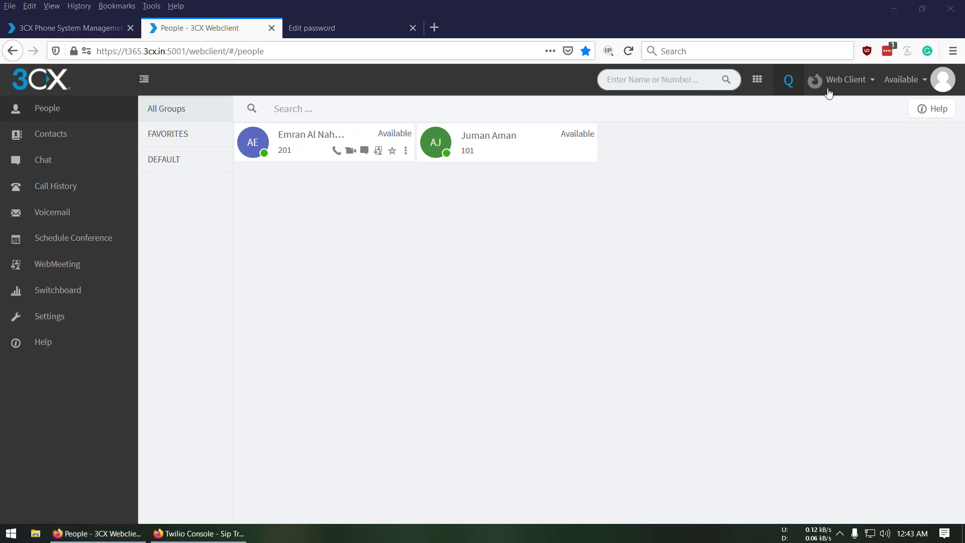
{"action": "left_click", "coordinate": [756, 80]}
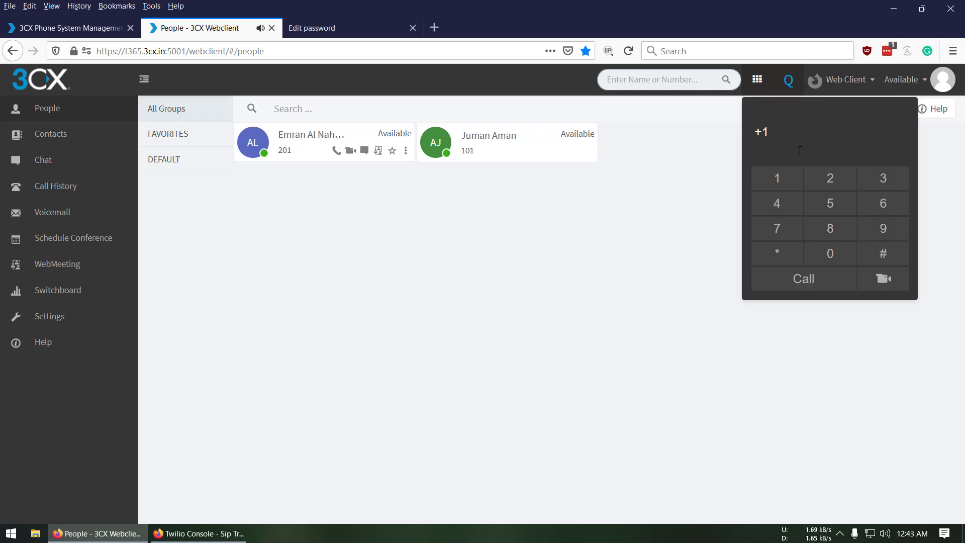
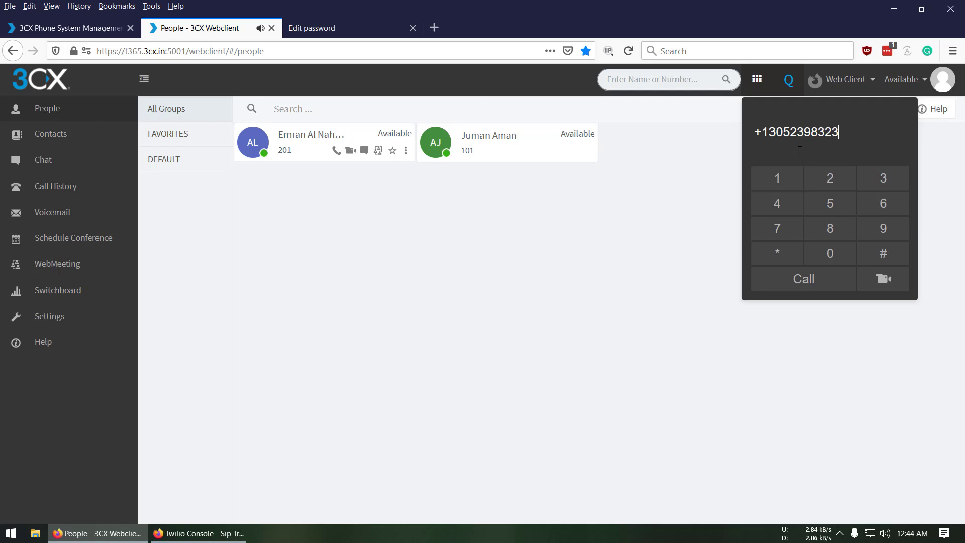
{"action": "left_click", "coordinate": [818, 286]}
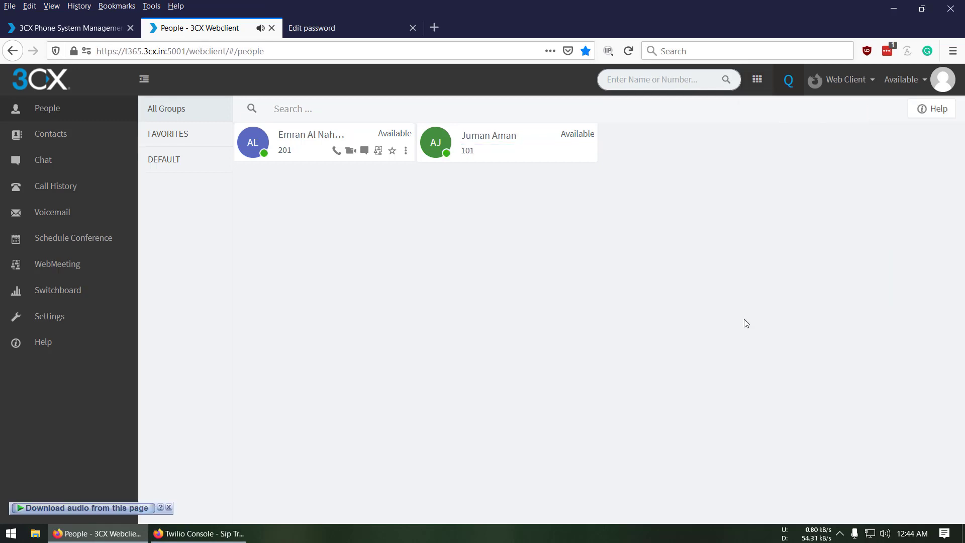
Back in the management console, review the Inbound Rules and Outbound Rules pages
{"action": "left_click", "coordinate": [70, 29]}
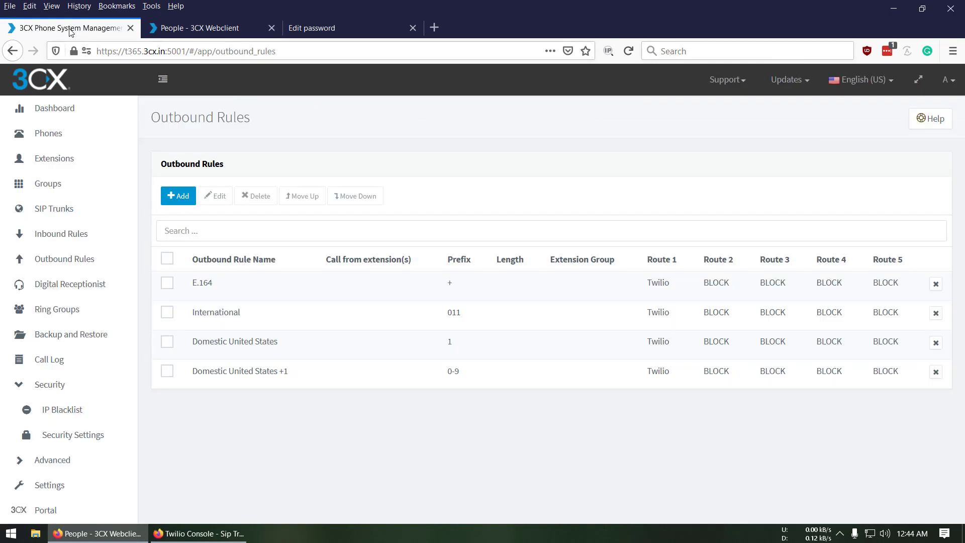
{"action": "left_click", "coordinate": [66, 242]}
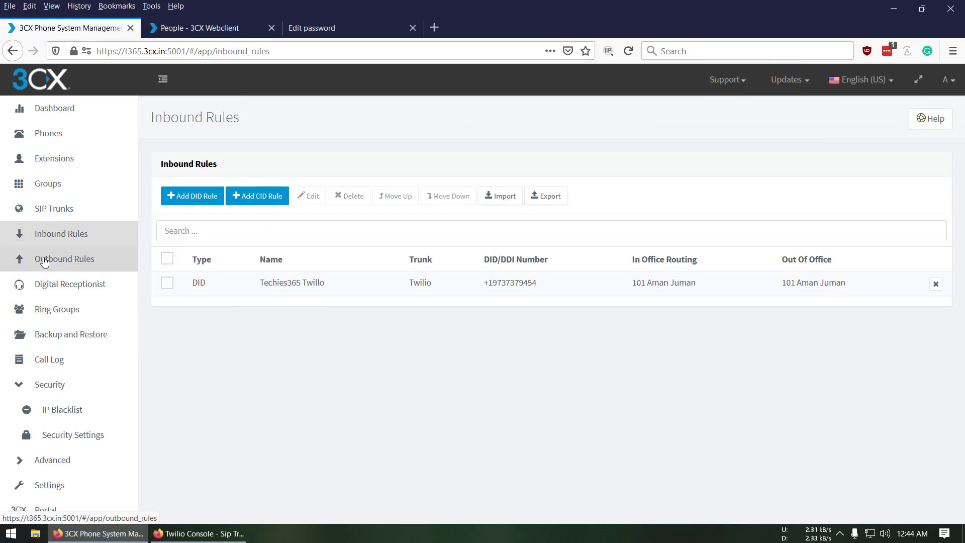
{"action": "left_click", "coordinate": [44, 260]}
Select the Twilio SIP trunk, enable all trunks and refresh its registration
{"action": "left_click", "coordinate": [64, 211]}
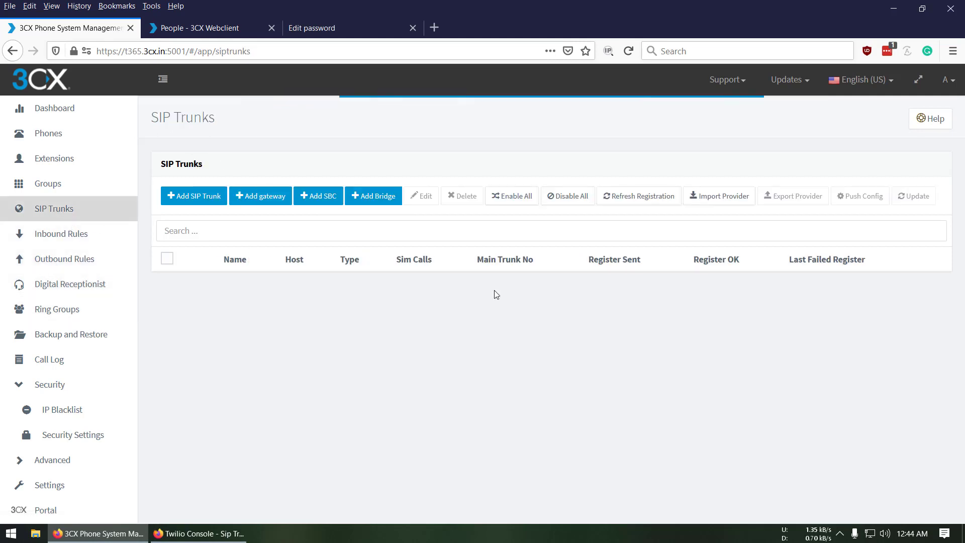
{"action": "left_click", "coordinate": [167, 283]}
{"action": "left_click", "coordinate": [513, 198]}
{"action": "left_click", "coordinate": [652, 200]}
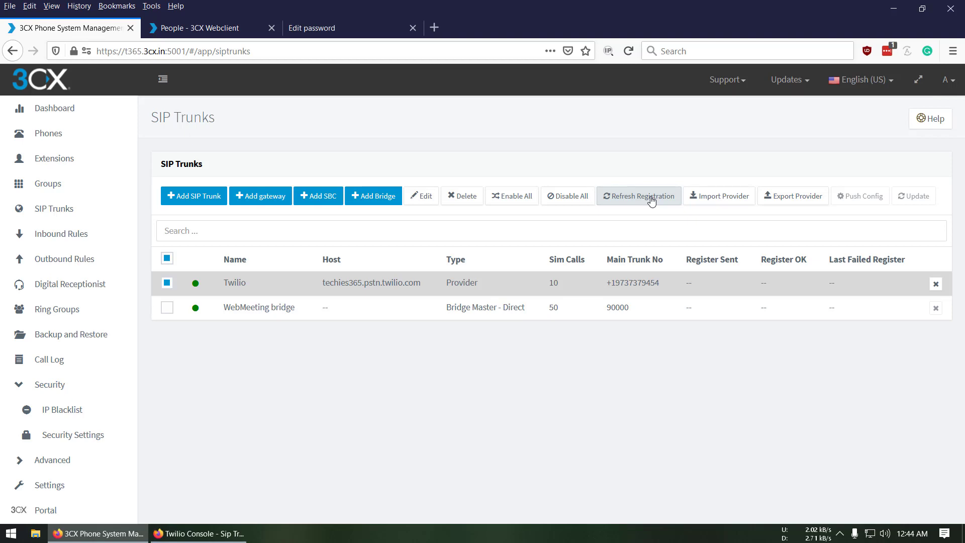